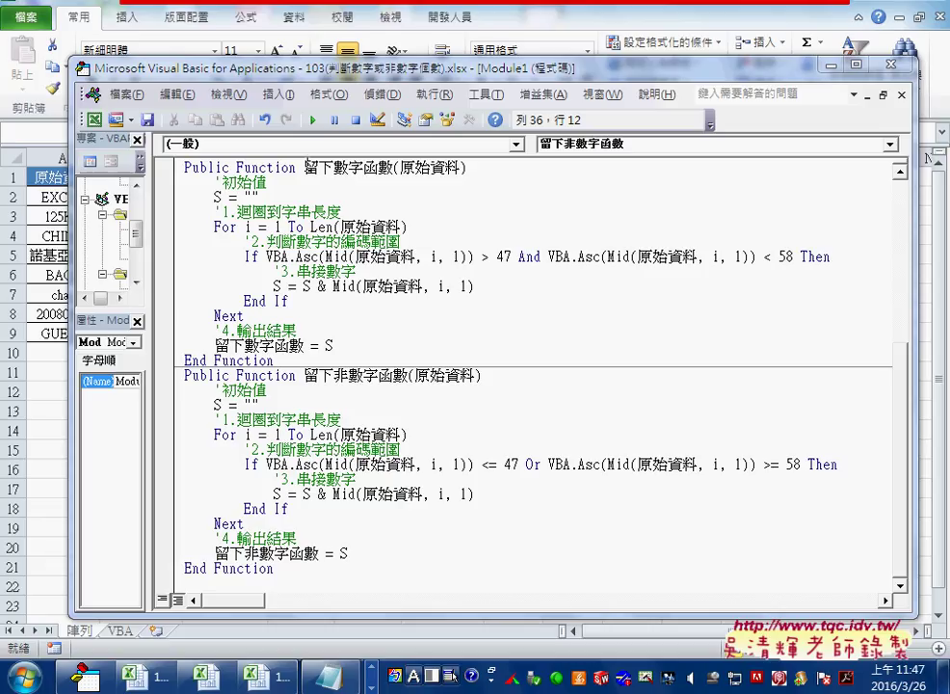
# Highlight the 留下數字 and 非數字函數 function names and the whole 留下數字函數 code.
pyautogui.moveTo(304, 169); pyautogui.dragTo(362, 170)
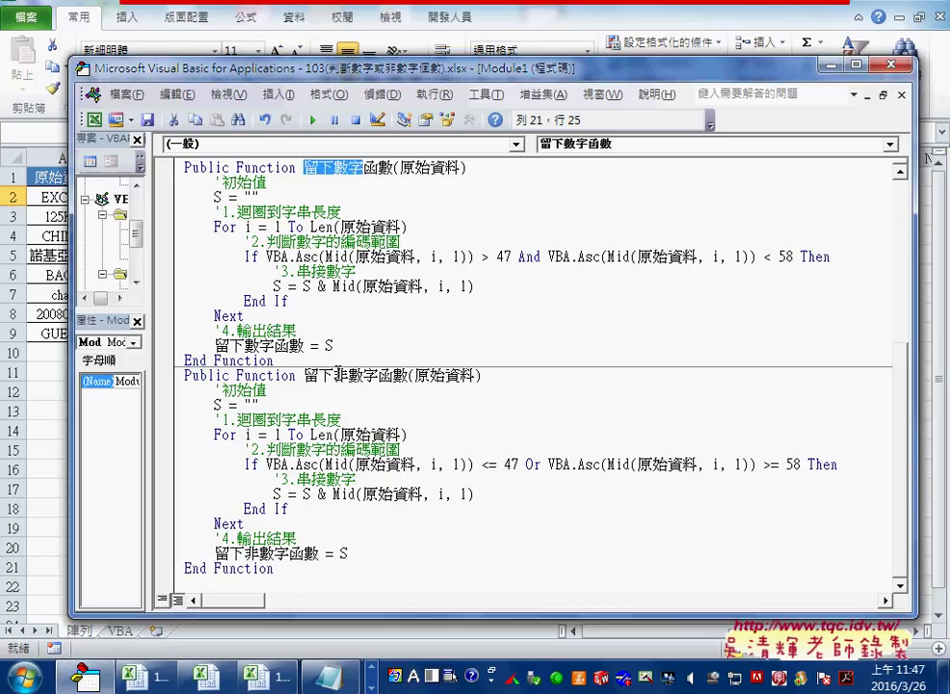
pyautogui.moveTo(334, 376); pyautogui.dragTo(405, 376)
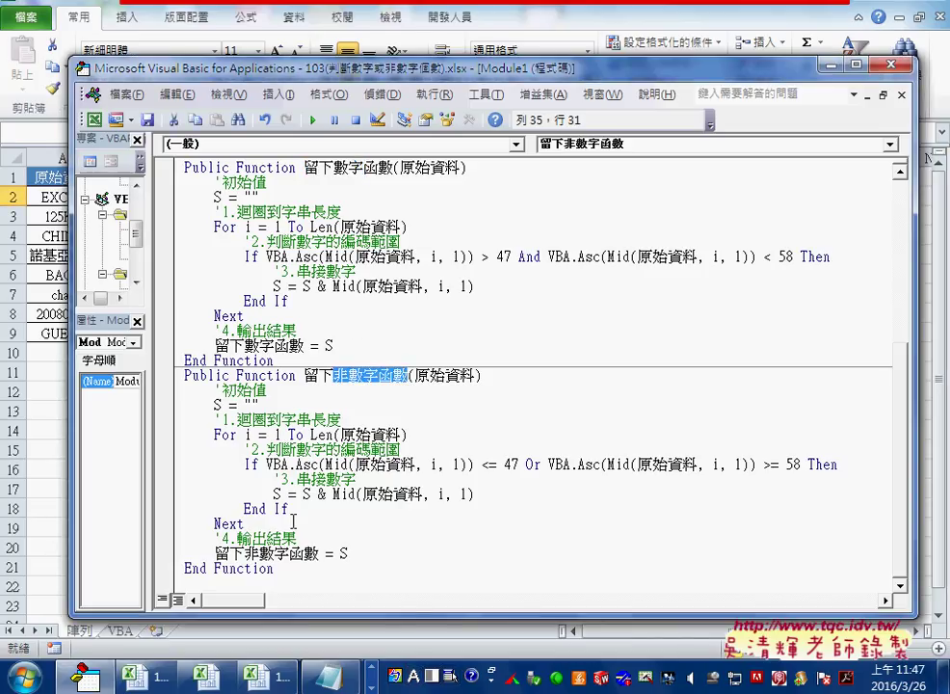
pyautogui.click(187, 167)
pyautogui.moveTo(187, 167); pyautogui.dragTo(273, 361)
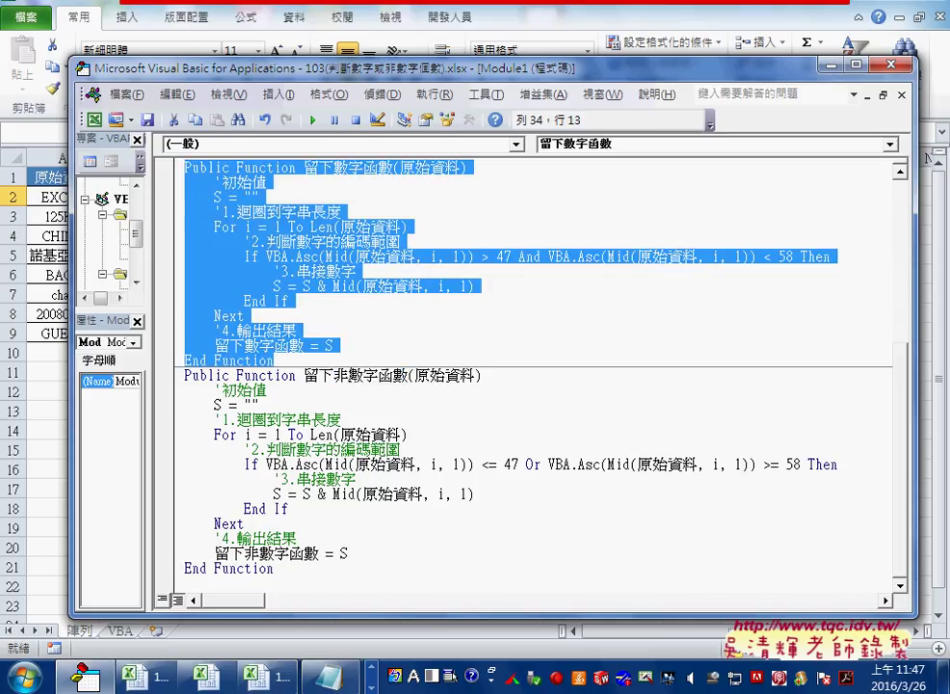
# Point out the 非 and the <= 47 Or >= 58 condition in 留下非數字函數.
pyautogui.moveTo(333, 375); pyautogui.dragTo(347, 374)
pyautogui.moveTo(244, 554); pyautogui.dragTo(259, 554)
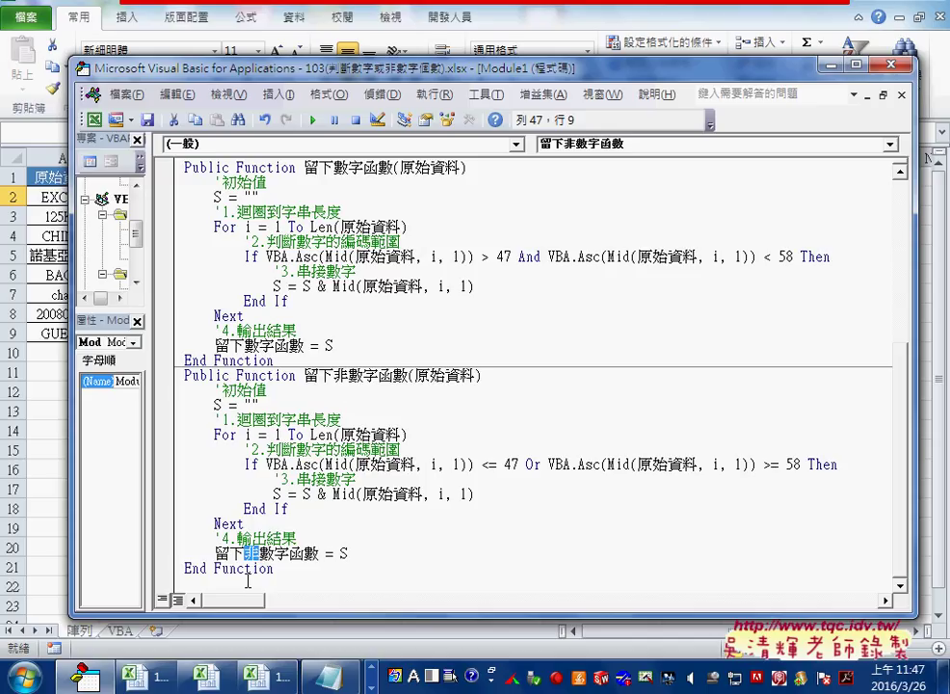
pyautogui.moveTo(480, 464); pyautogui.dragTo(501, 466)
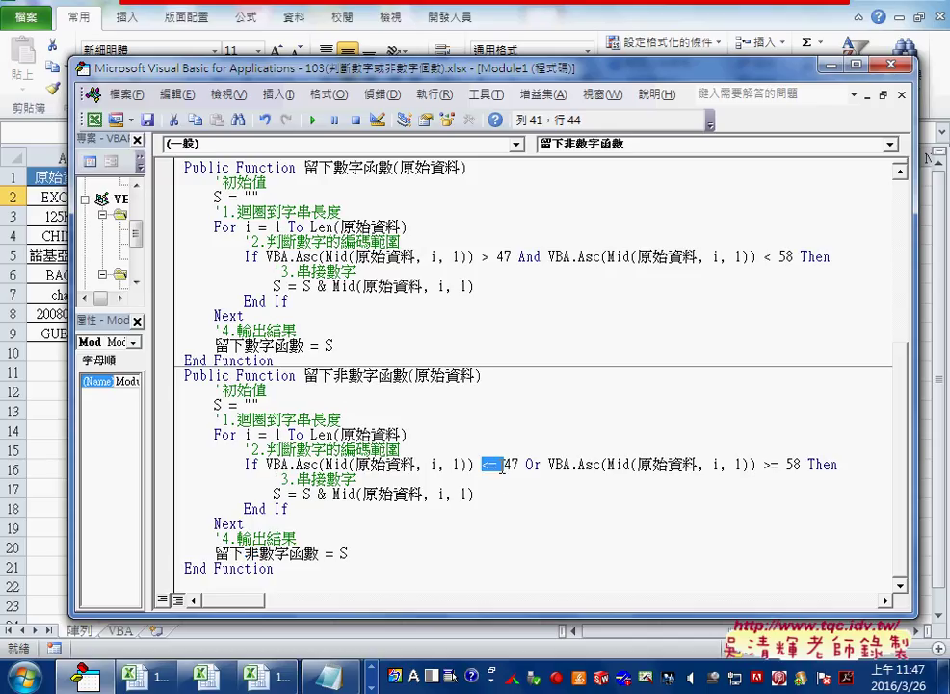
pyautogui.doubleClick(533, 464)
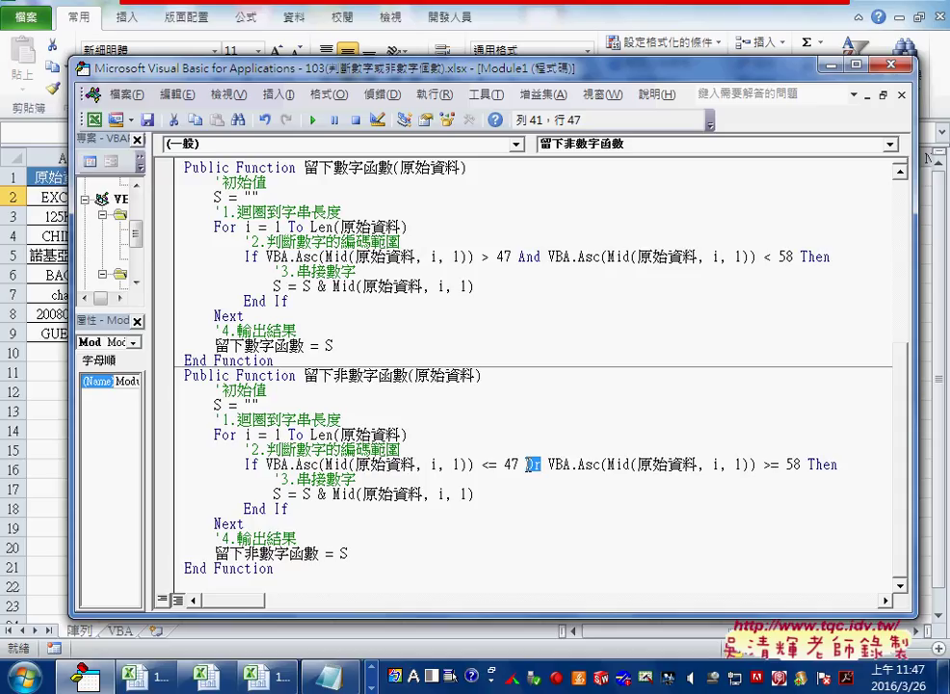
pyautogui.moveTo(764, 464); pyautogui.dragTo(801, 464)
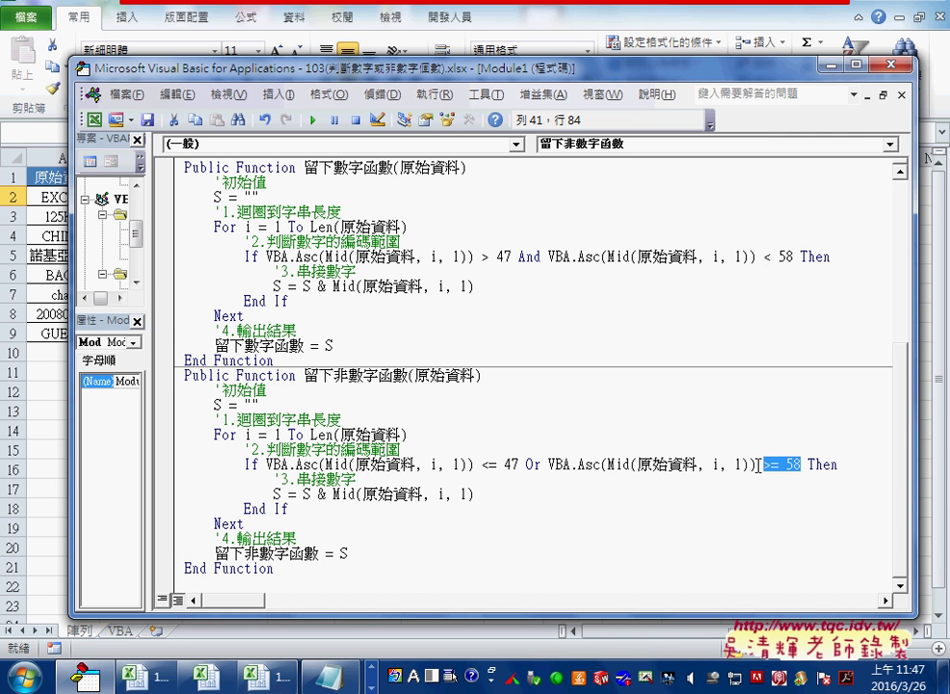
# Return to the VBA-sheet workbook and clear the old results in E2:E9.
pyautogui.click(44, 415)
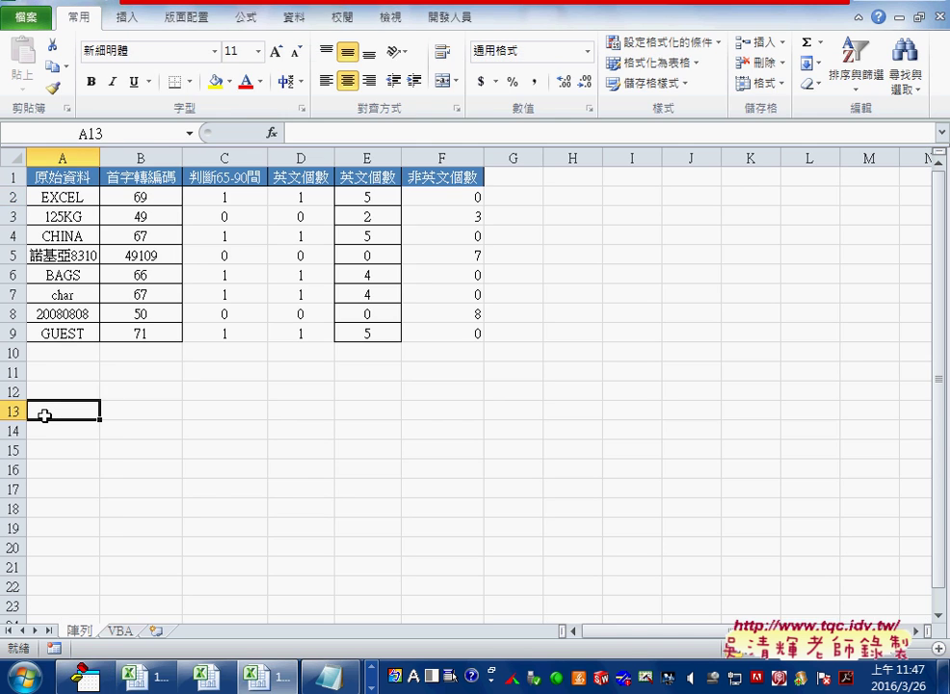
pyautogui.click(154, 679)
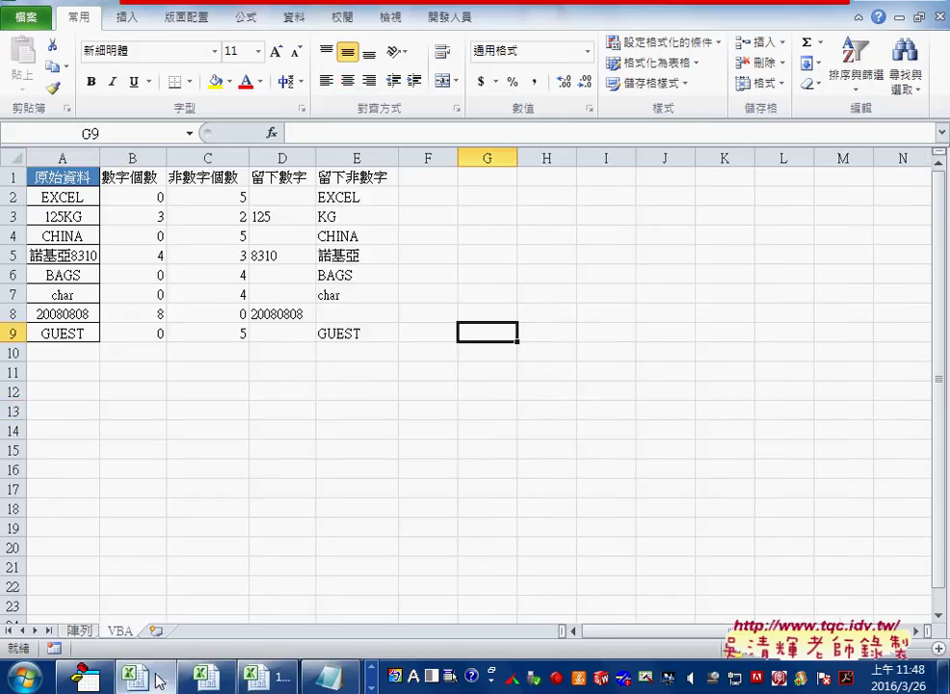
pyautogui.moveTo(362, 198); pyautogui.dragTo(360, 331)
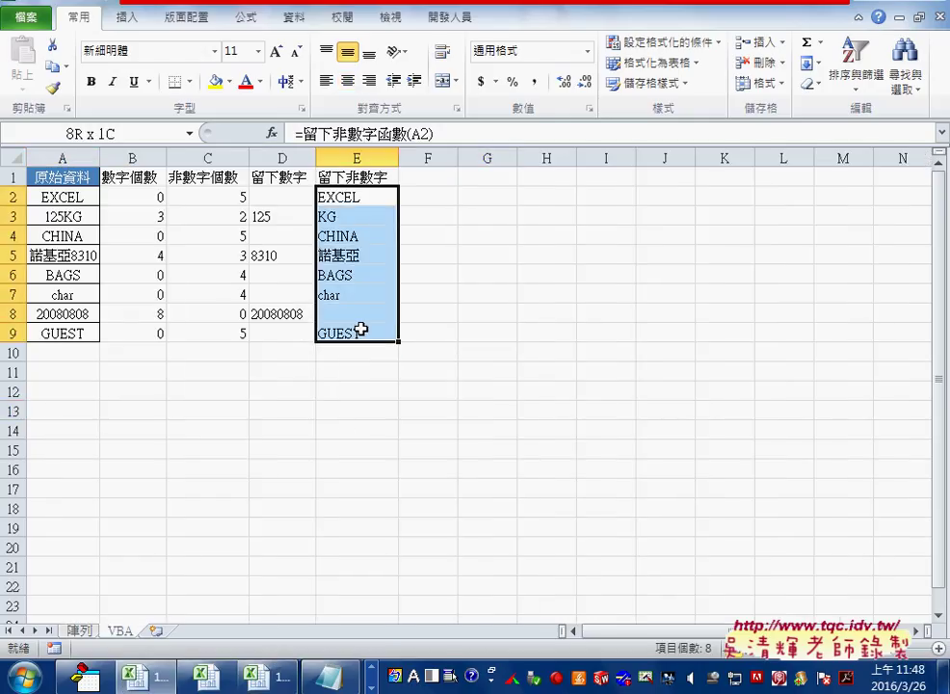
pyautogui.press('Delete')
# Enter =留下非數字函數(A2) in E2 through Insert Function and fill it down to E9.
pyautogui.click(372, 198)
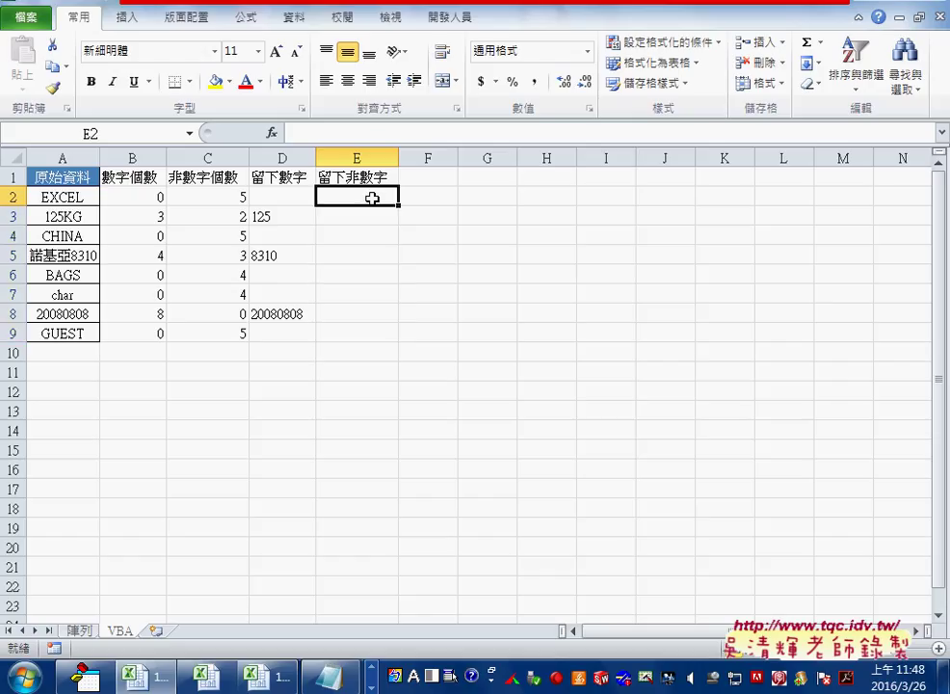
pyautogui.click(272, 132)
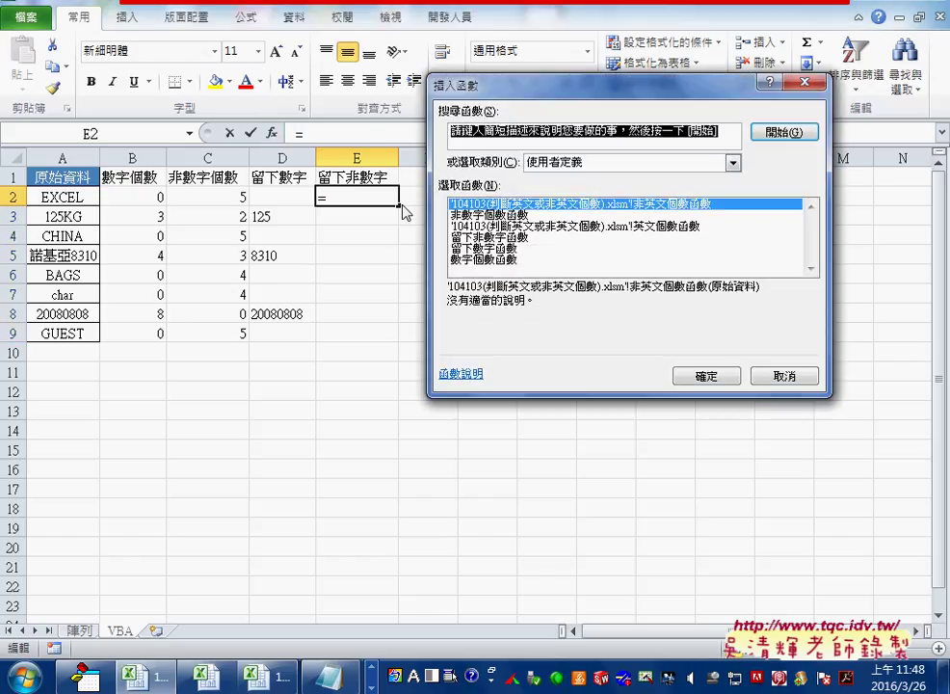
pyautogui.click(487, 237)
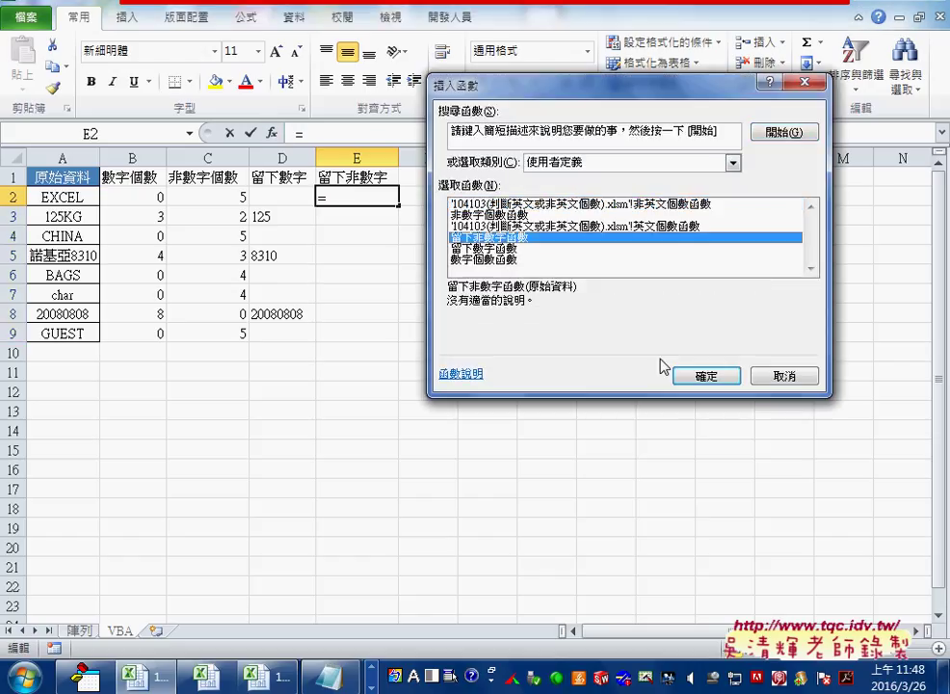
pyautogui.click(693, 376)
pyautogui.click(74, 198)
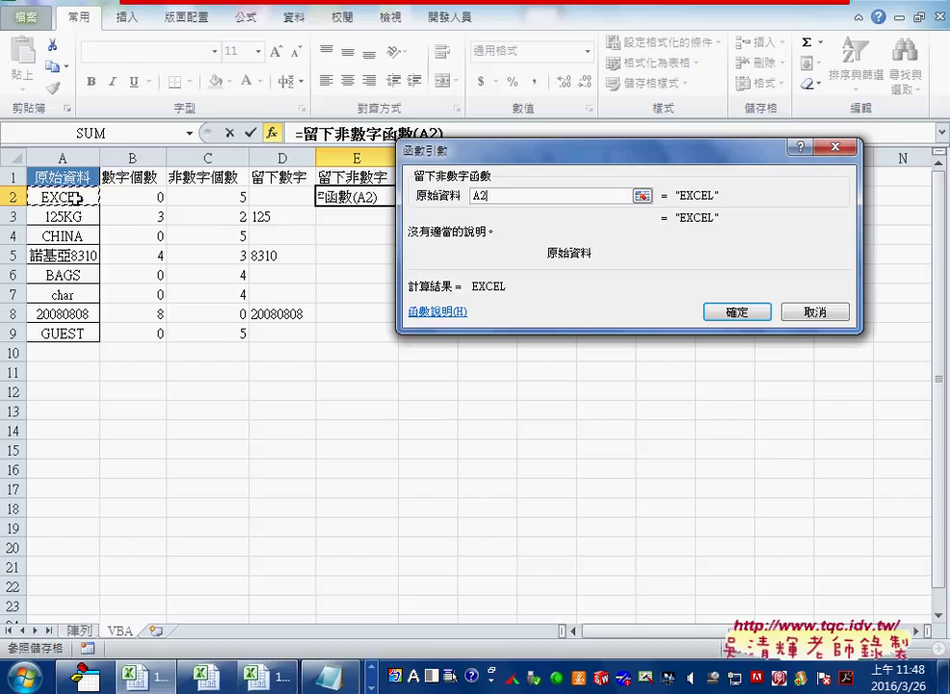
pyautogui.click(736, 311)
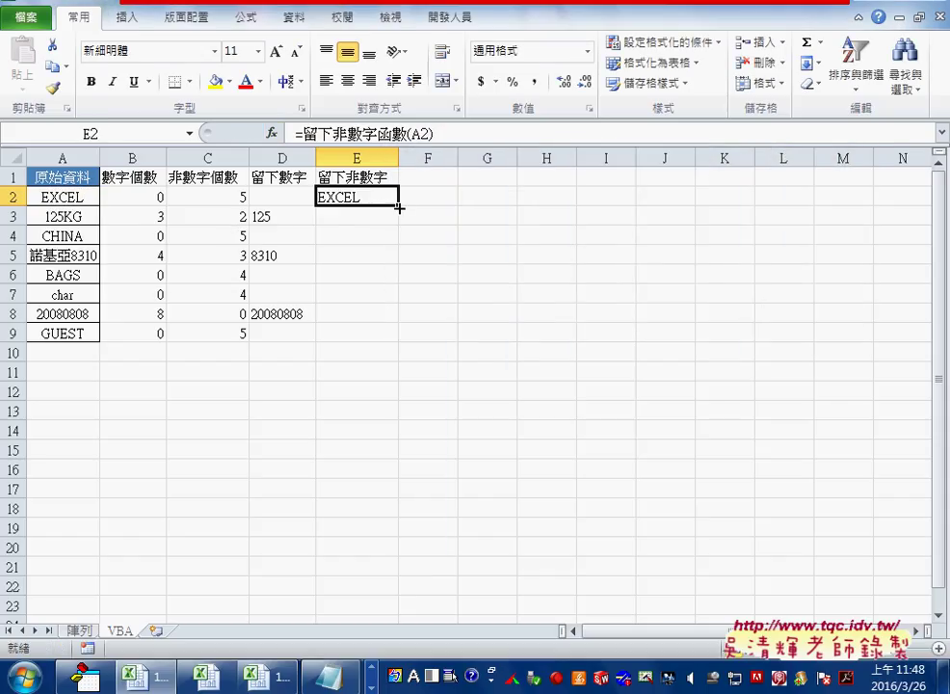
pyautogui.moveTo(398, 207); pyautogui.dragTo(399, 341)
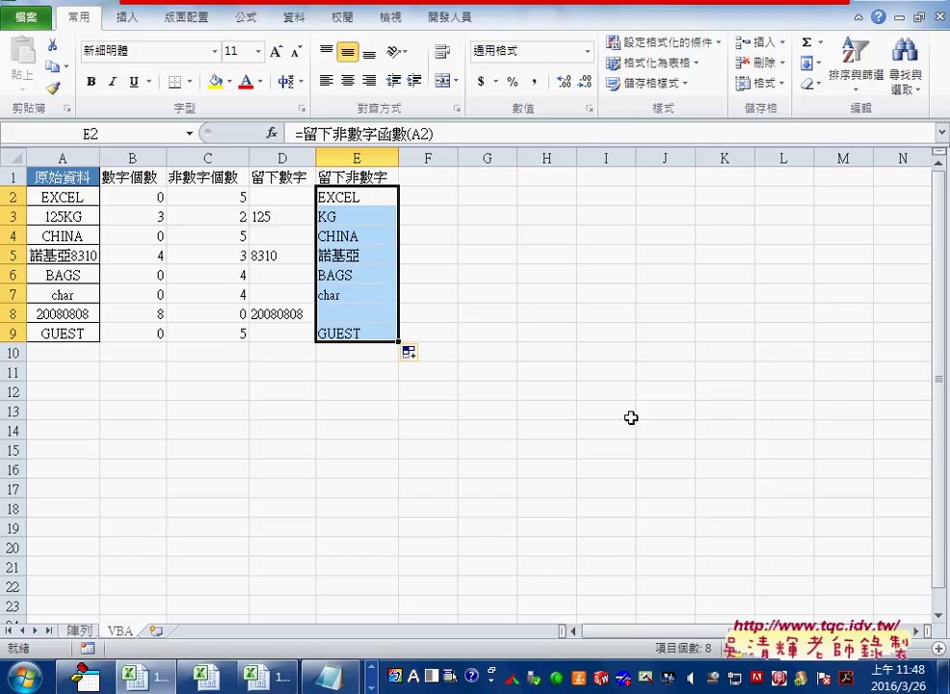
# On the 陣列 sheet, review the E2 and F2 array formulas counting English and non-English characters.
pyautogui.click(265, 677)
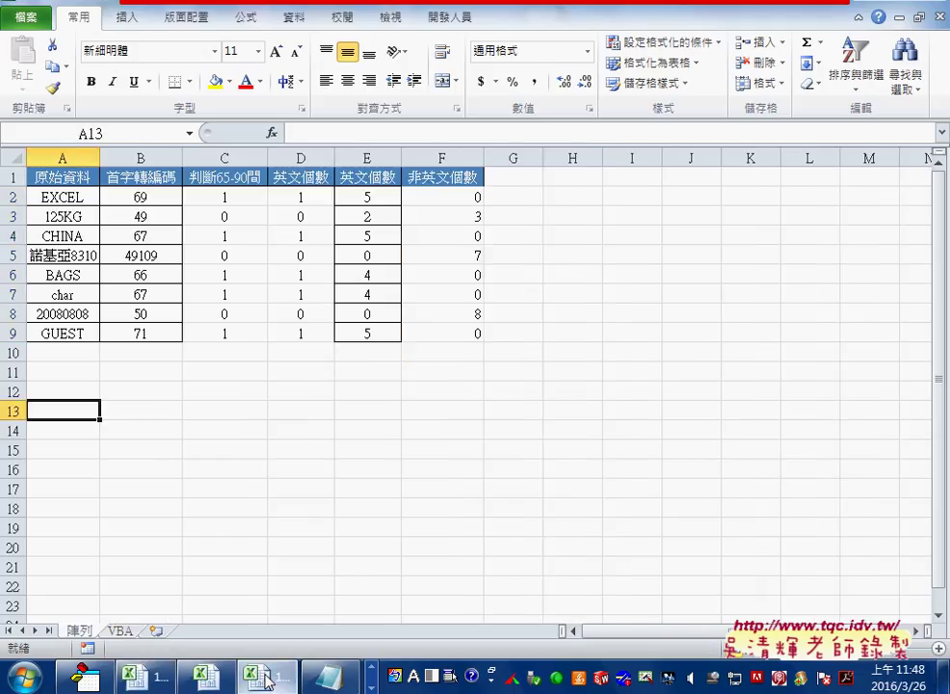
pyautogui.click(385, 200)
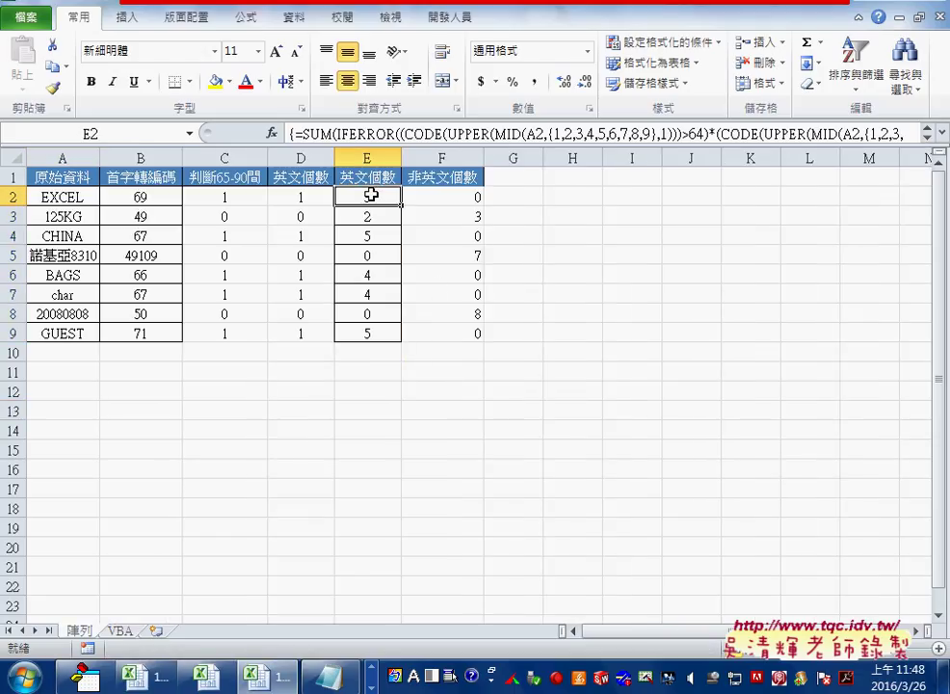
pyautogui.click(457, 197)
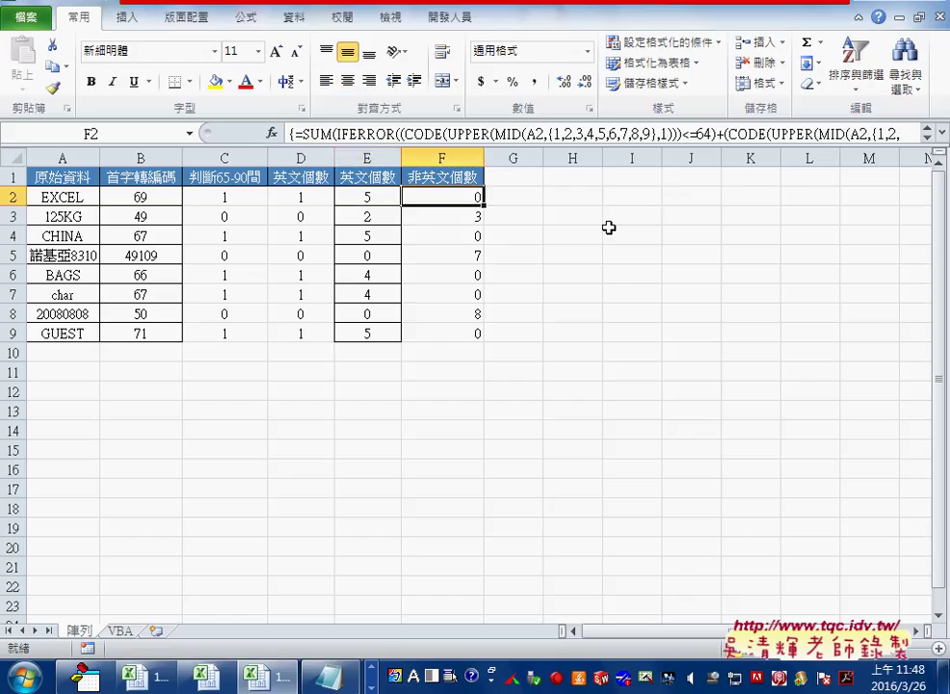
pyautogui.click(667, 277)
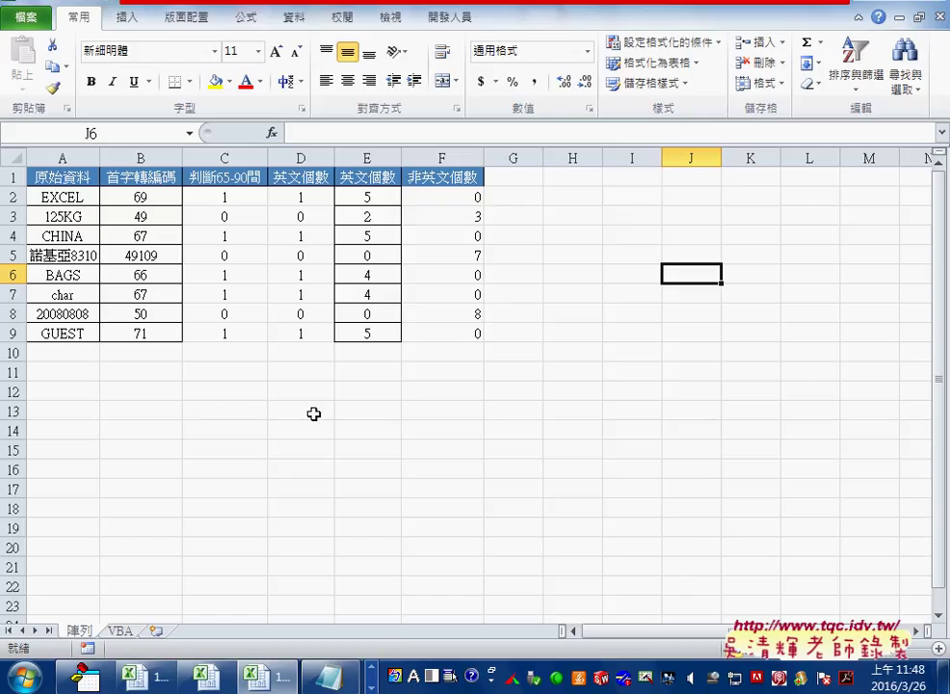
pyautogui.click(372, 666)
pyautogui.moveTo(302, 676)
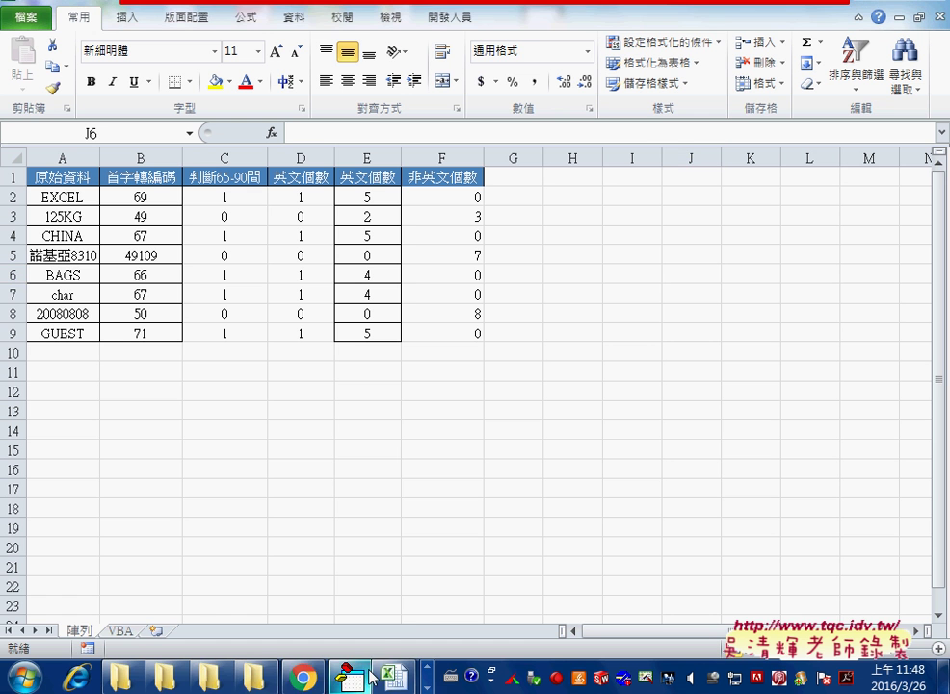
# On the ASCII table, mark codes 64 and 91 bounding the uppercase letters.
pyautogui.click(302, 680)
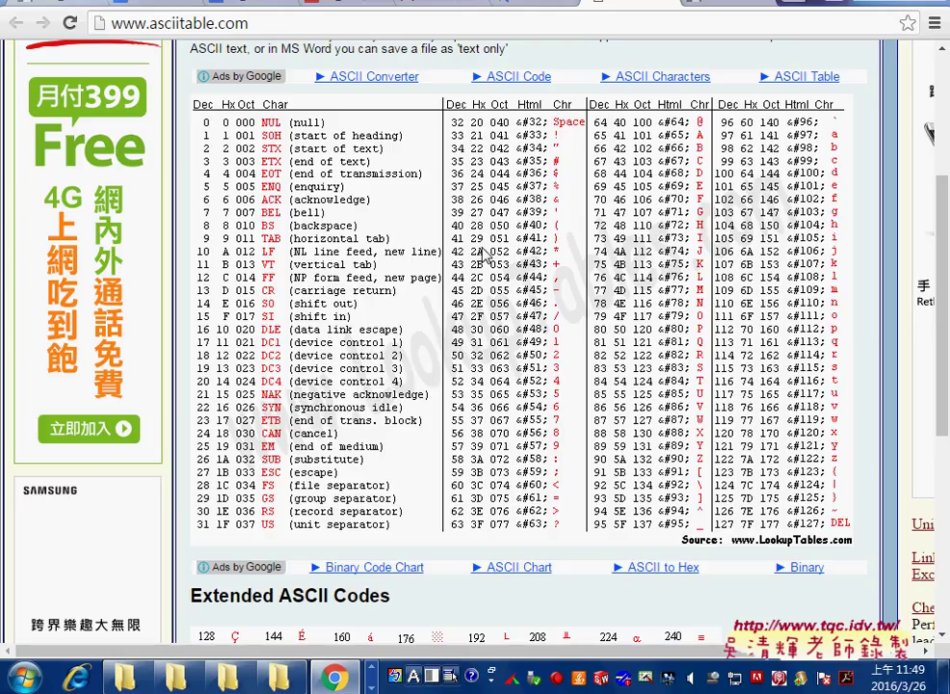
pyautogui.moveTo(609, 132)
pyautogui.mouseDown()
pyautogui.moveTo(723, 132)
pyautogui.moveTo(569, 124)
pyautogui.mouseUp()
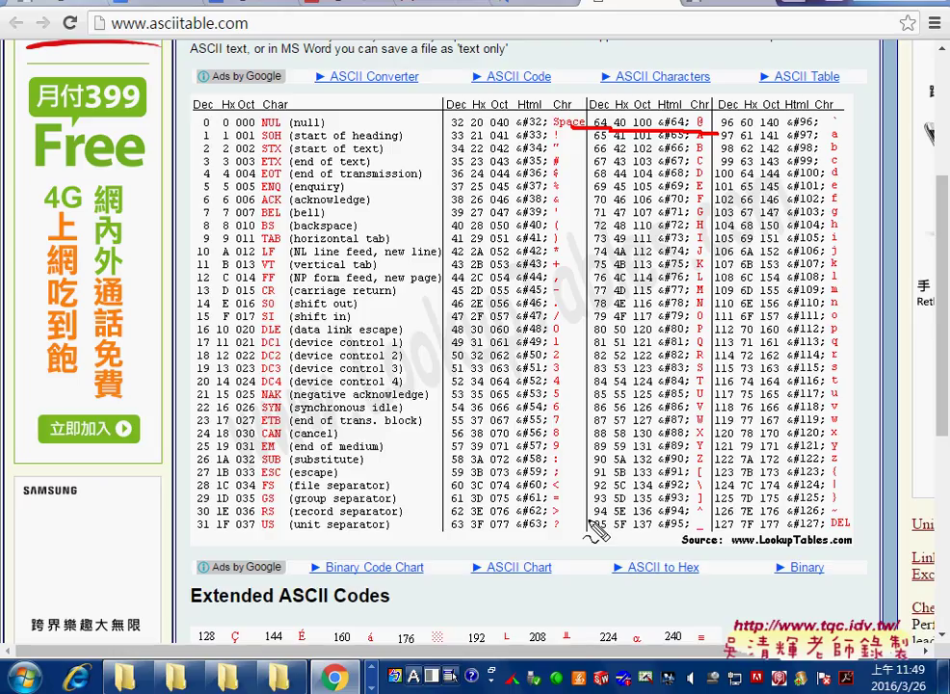
pyautogui.moveTo(600, 463); pyautogui.dragTo(710, 463)
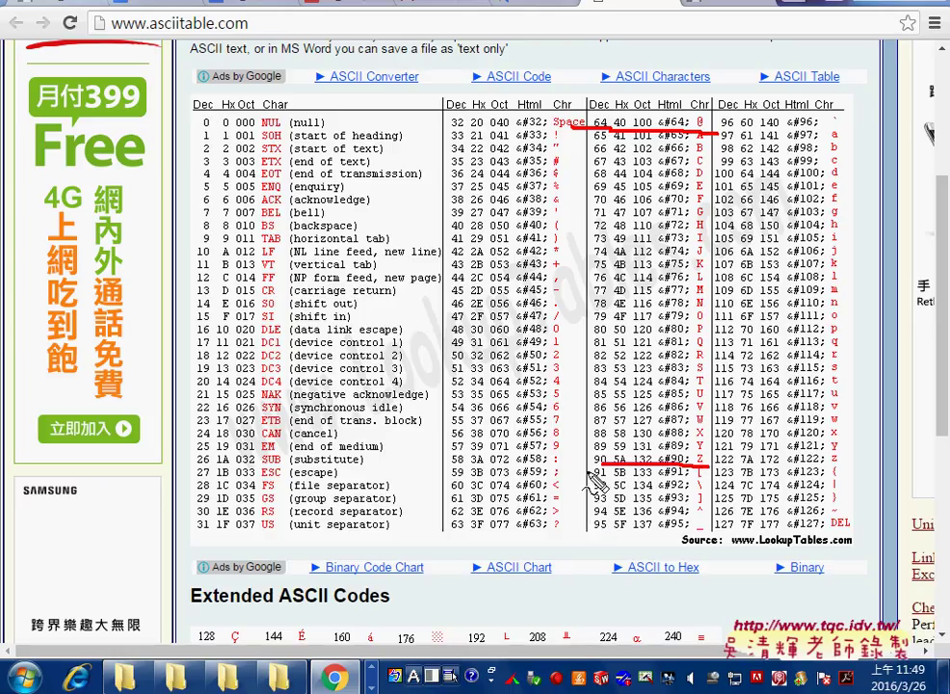
pyautogui.moveTo(600, 467); pyautogui.dragTo(593, 469)
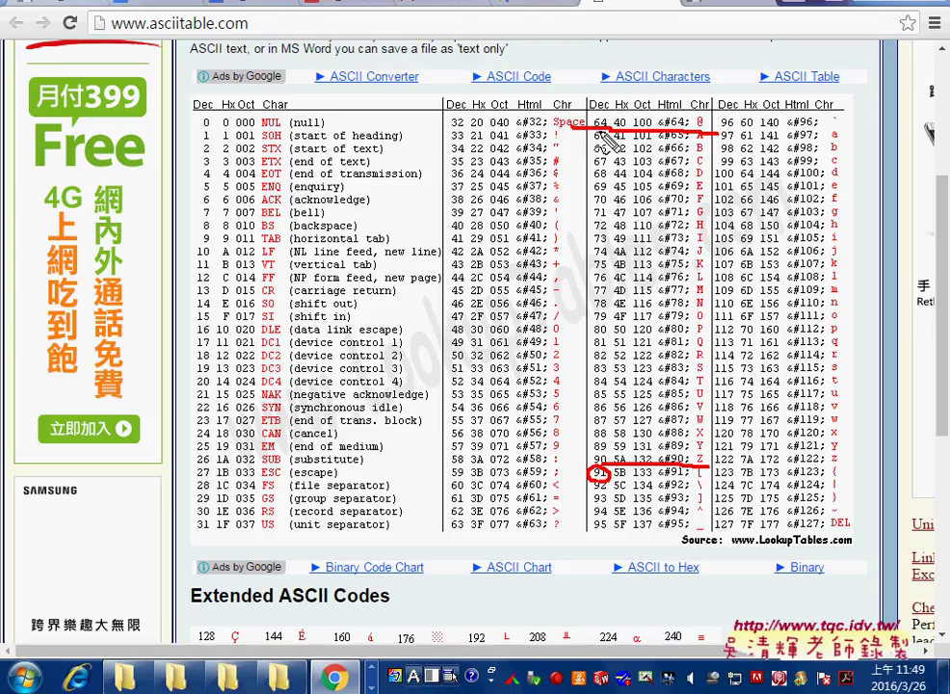
pyautogui.moveTo(603, 114); pyautogui.dragTo(572, 208)
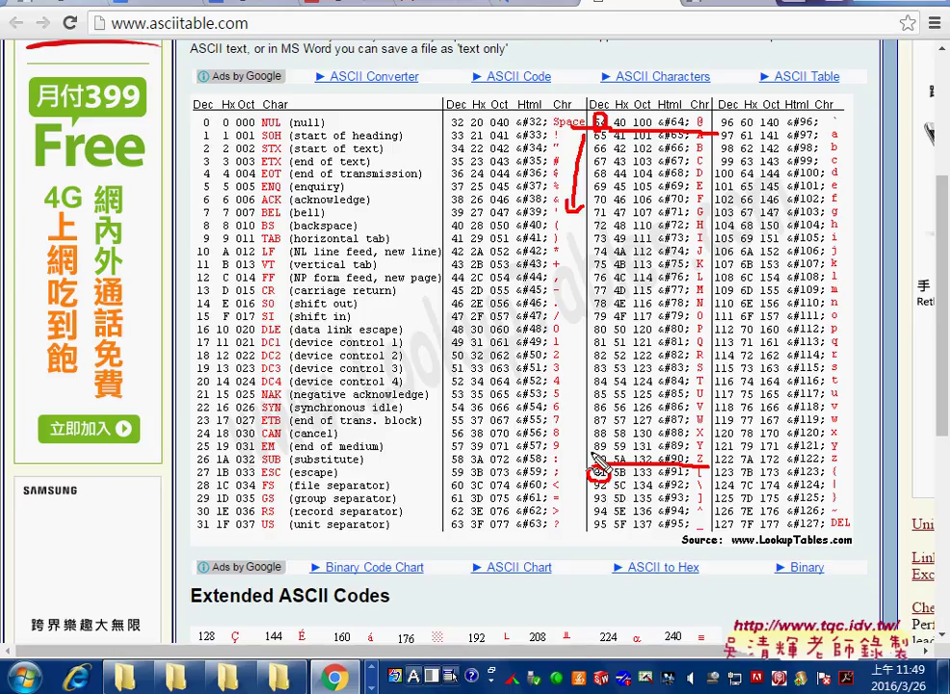
pyautogui.moveTo(585, 449)
pyautogui.mouseDown()
pyautogui.moveTo(581, 311)
pyautogui.moveTo(592, 330)
pyautogui.mouseUp()
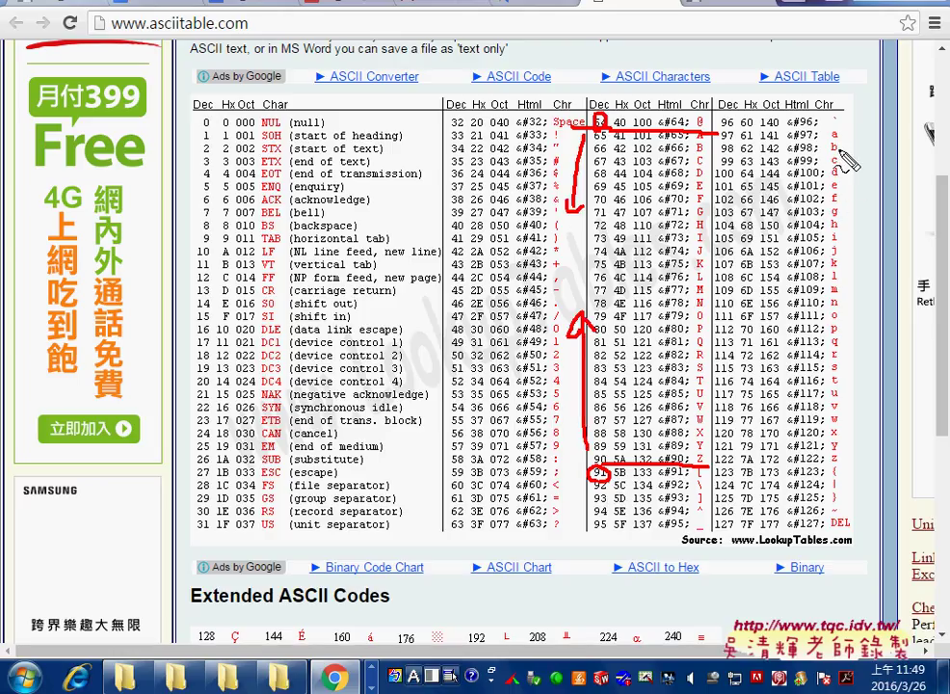
# Mark codes 96 and 123 bounding the lowercase letters a–z.
pyautogui.moveTo(842, 123); pyautogui.dragTo(789, 124)
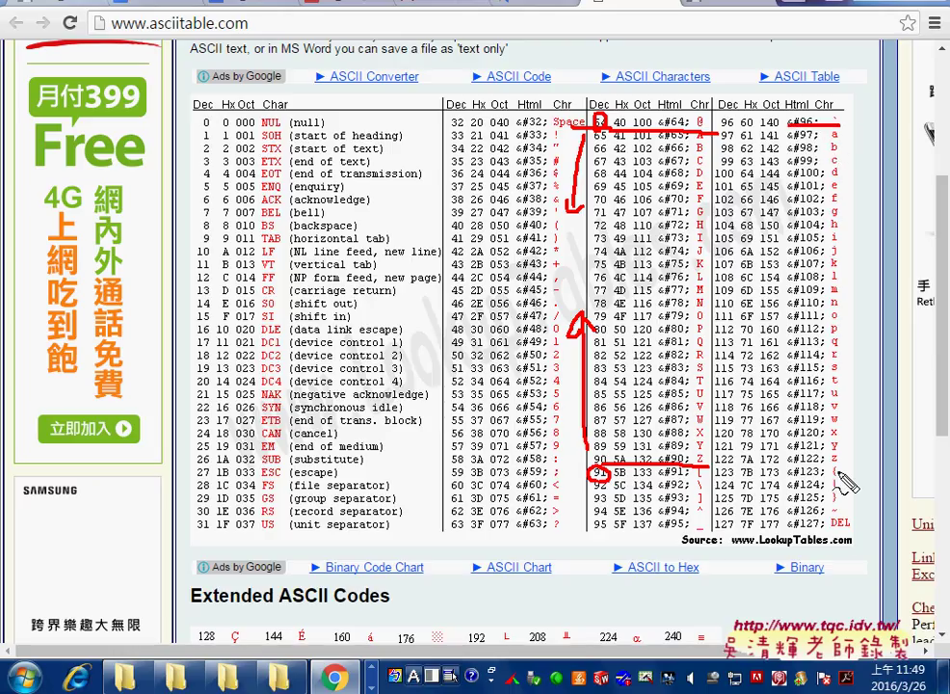
pyautogui.moveTo(855, 464); pyautogui.dragTo(825, 465)
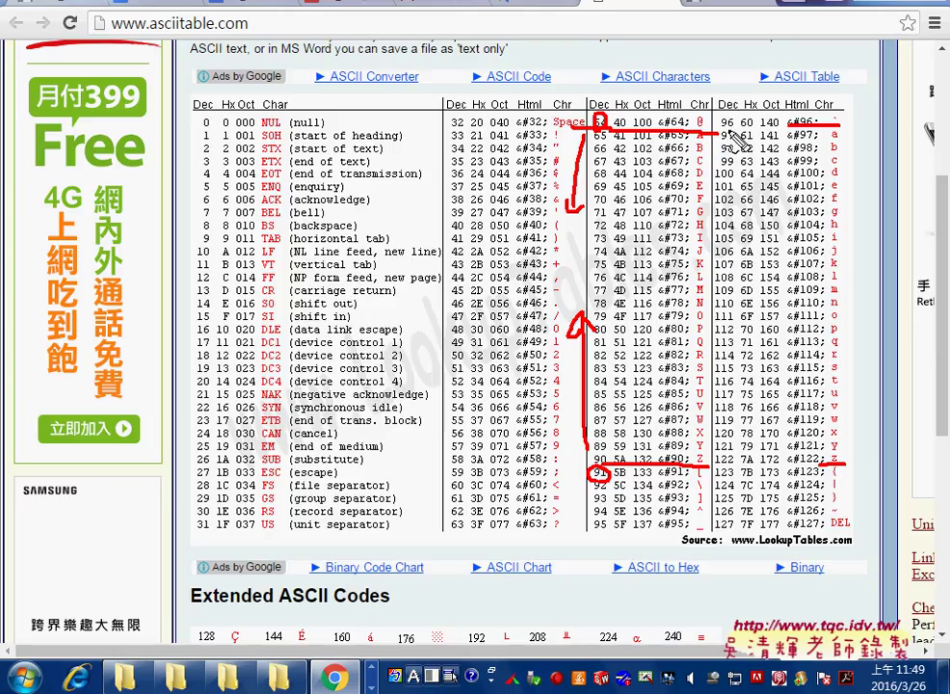
pyautogui.moveTo(732, 114); pyautogui.dragTo(734, 117)
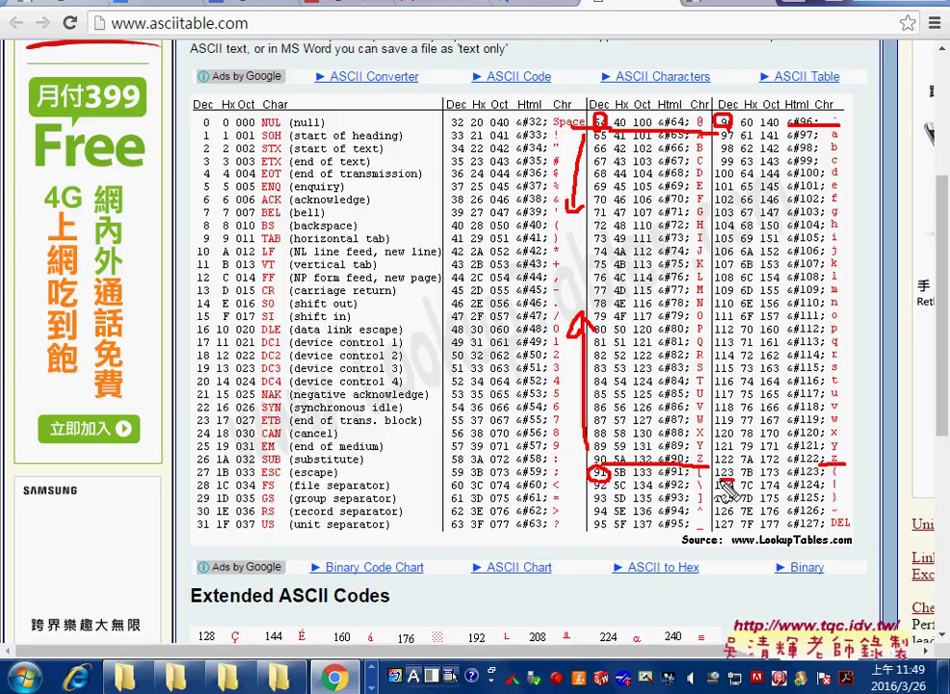
pyautogui.moveTo(723, 480); pyautogui.dragTo(735, 479)
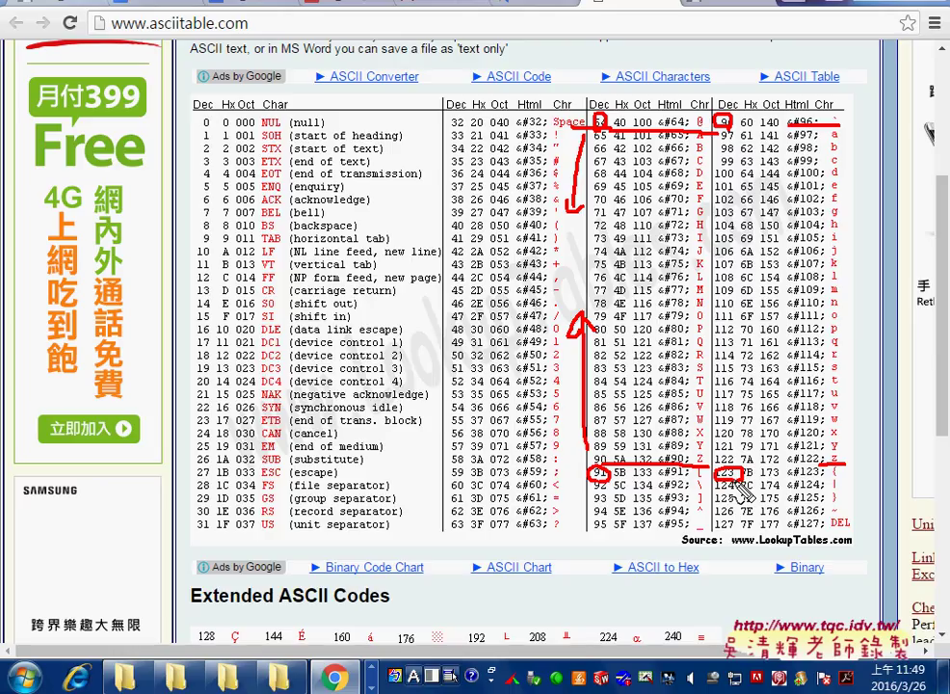
# Inspect B2's character-code formula, underlining its UPPER function.
pyautogui.press('Escape')
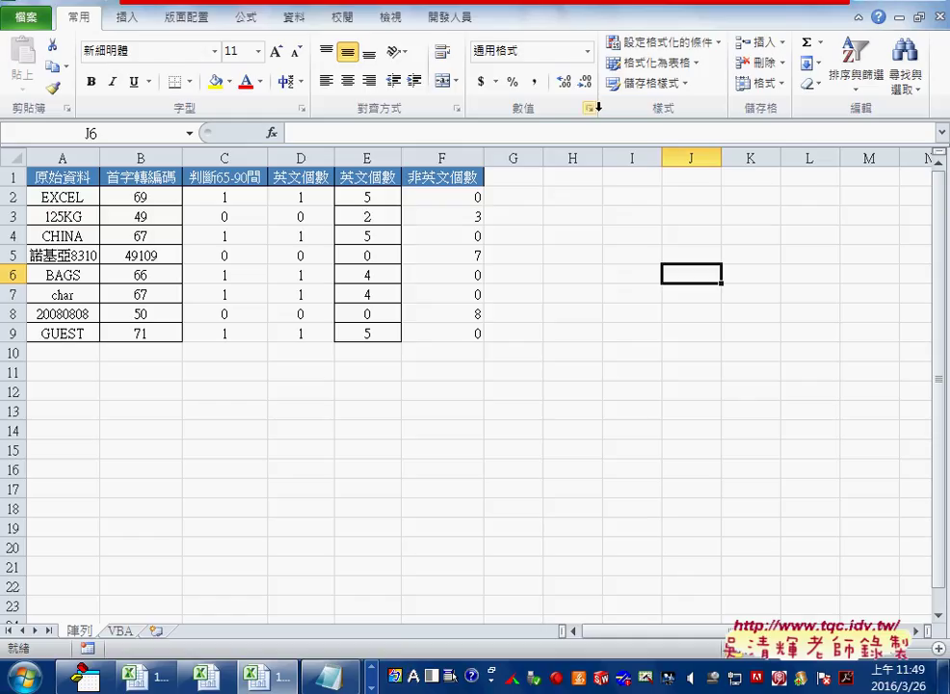
pyautogui.click(147, 195)
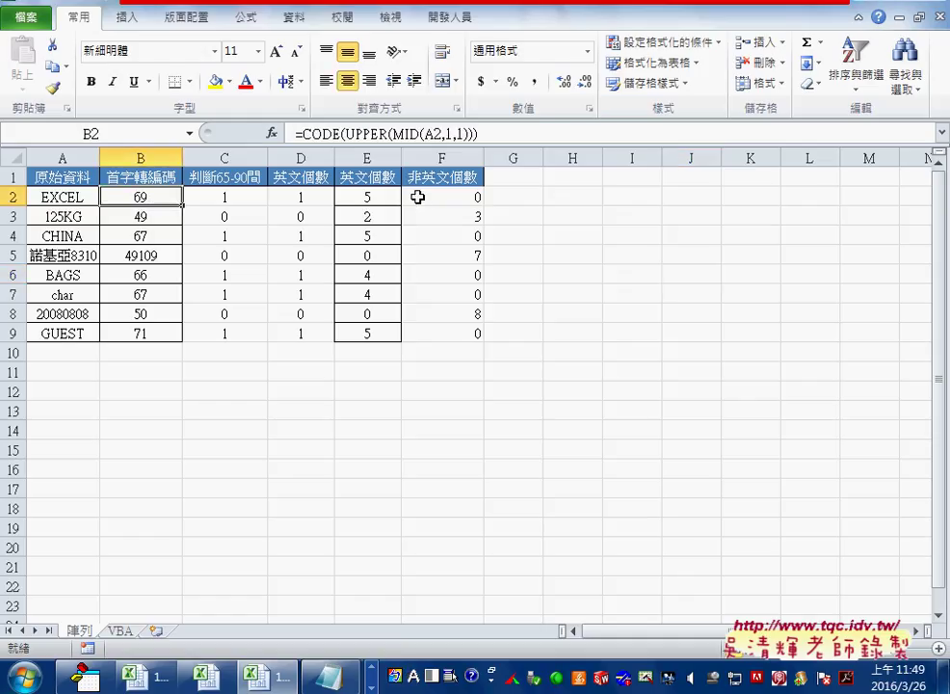
pyautogui.hotkey('ctrl', '2')
pyautogui.moveTo(349, 142); pyautogui.dragTo(391, 143)
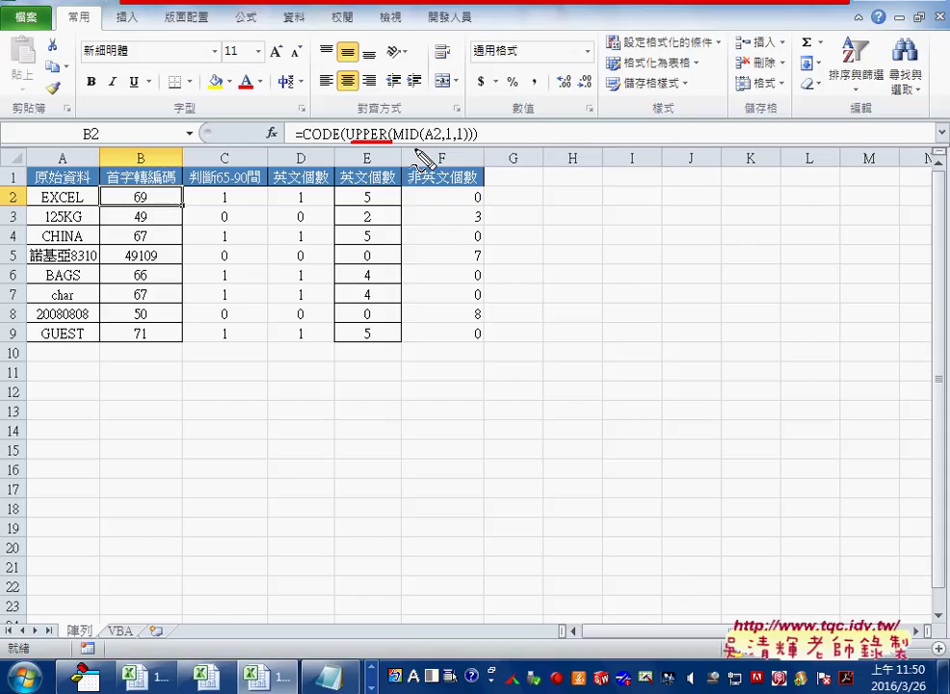
pyautogui.press('Escape')
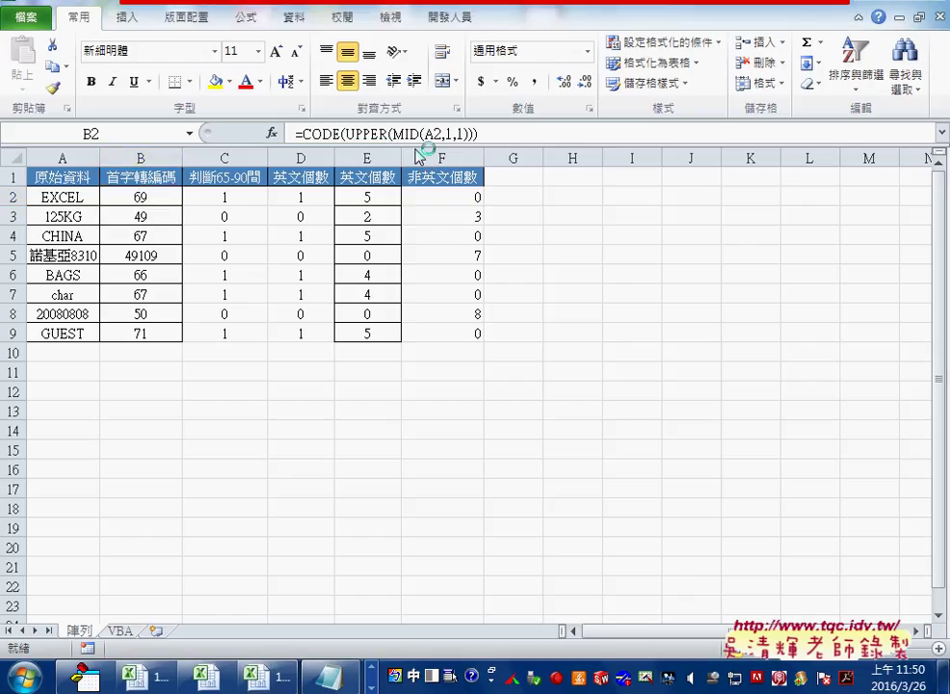
# Review the C2, D2 and E2 formulas, then expand the formula bar to show E2's array formula.
pyautogui.click(236, 197)
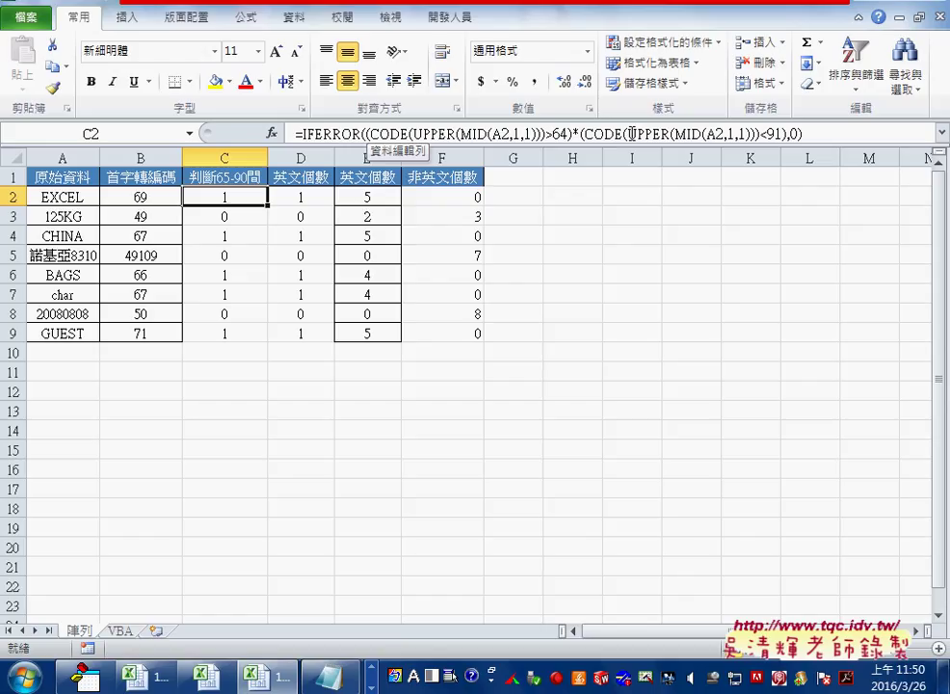
pyautogui.click(311, 199)
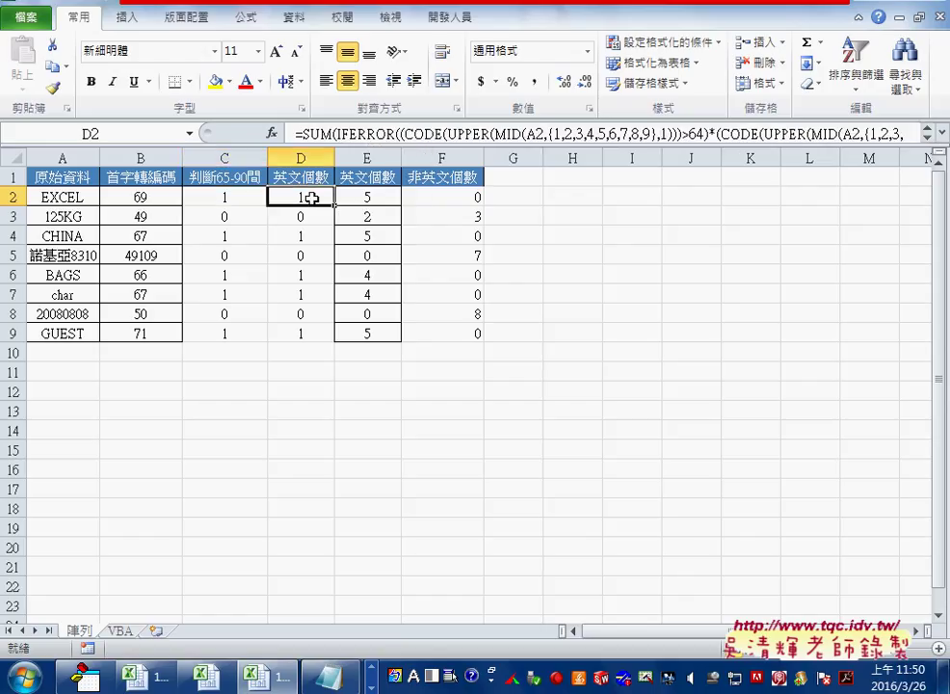
pyautogui.click(376, 199)
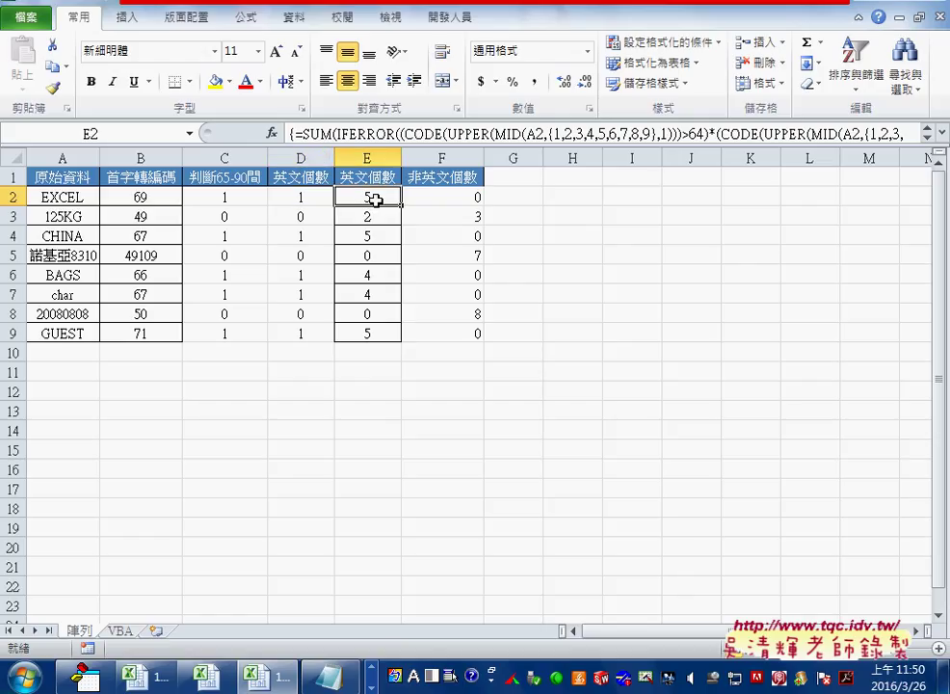
pyautogui.click(318, 131)
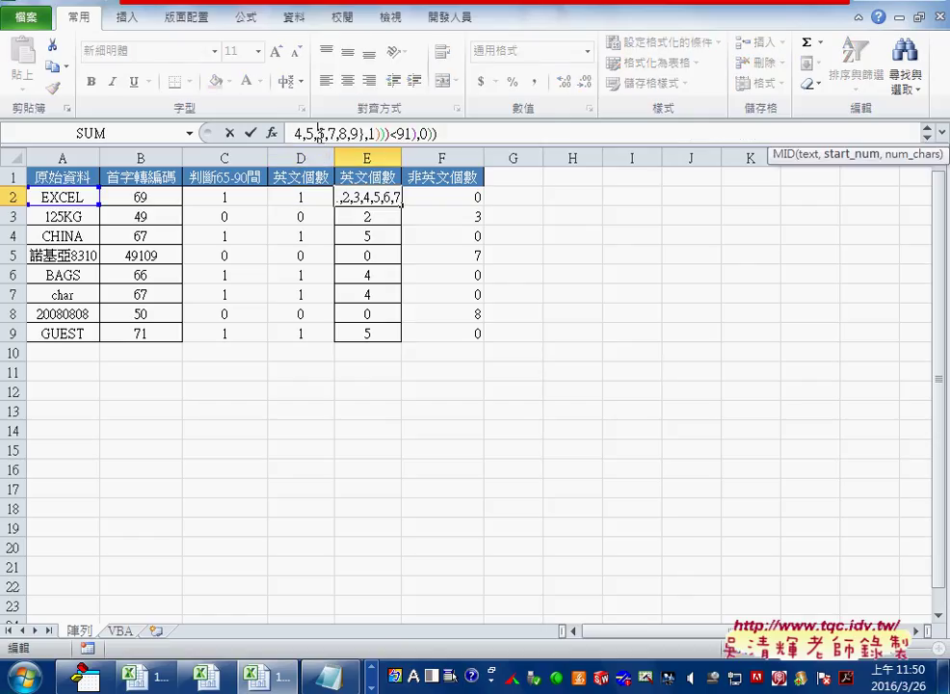
pyautogui.press('Escape')
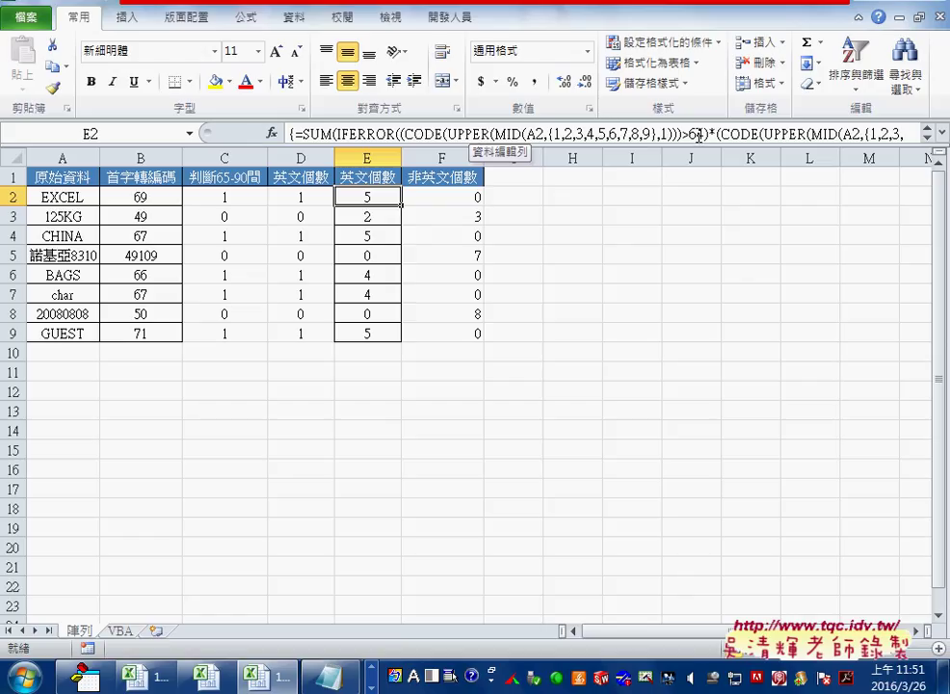
pyautogui.click(942, 133)
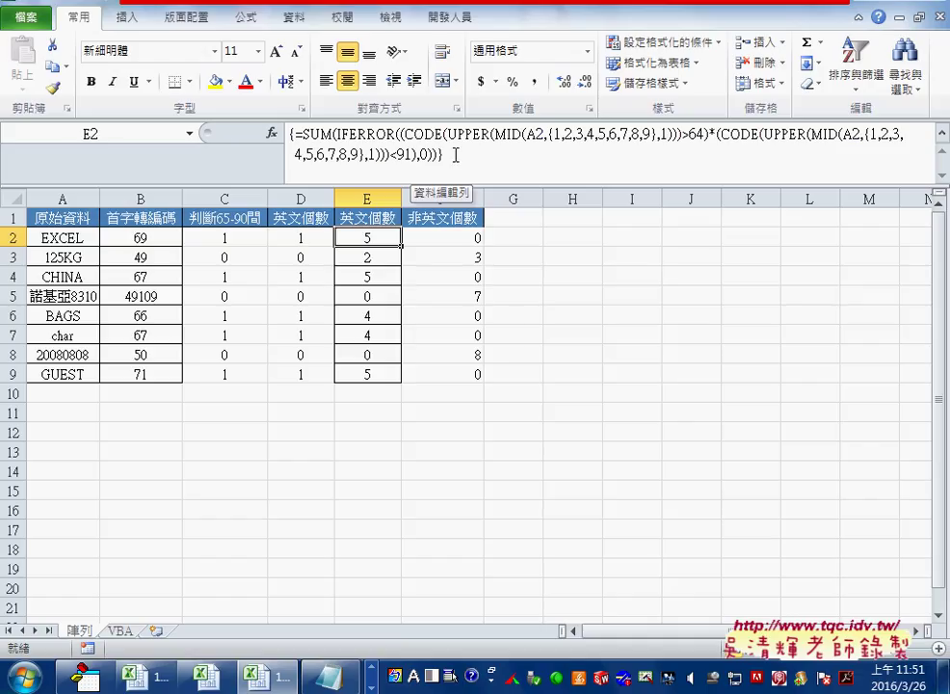
# View the UPPER function's arguments in E2's formula, cancel, and go to the VBA sheet.
pyautogui.click(452, 151)
pyautogui.click(273, 135)
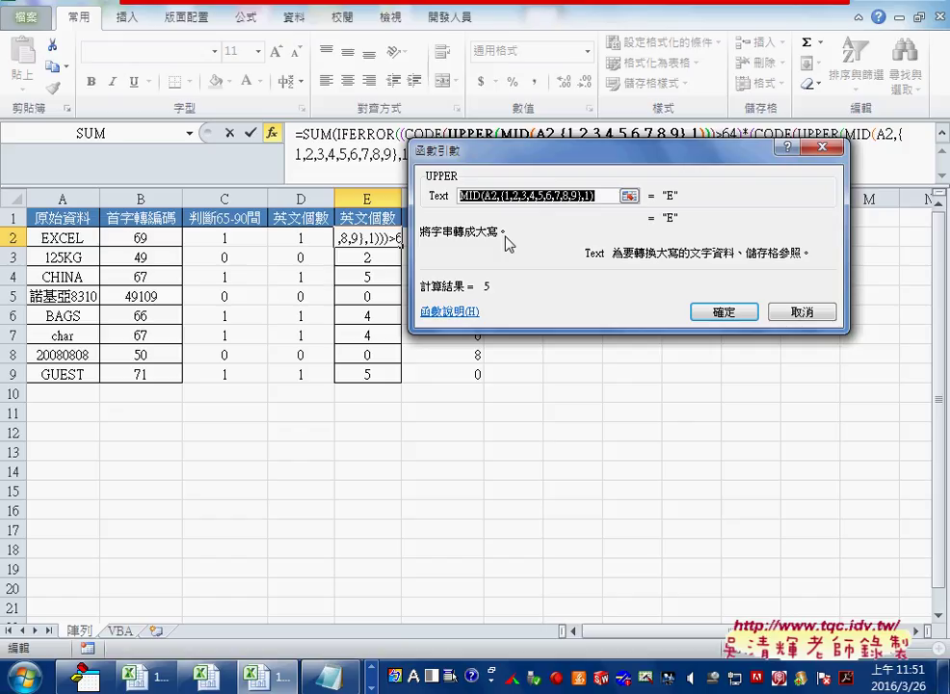
pyautogui.click(788, 310)
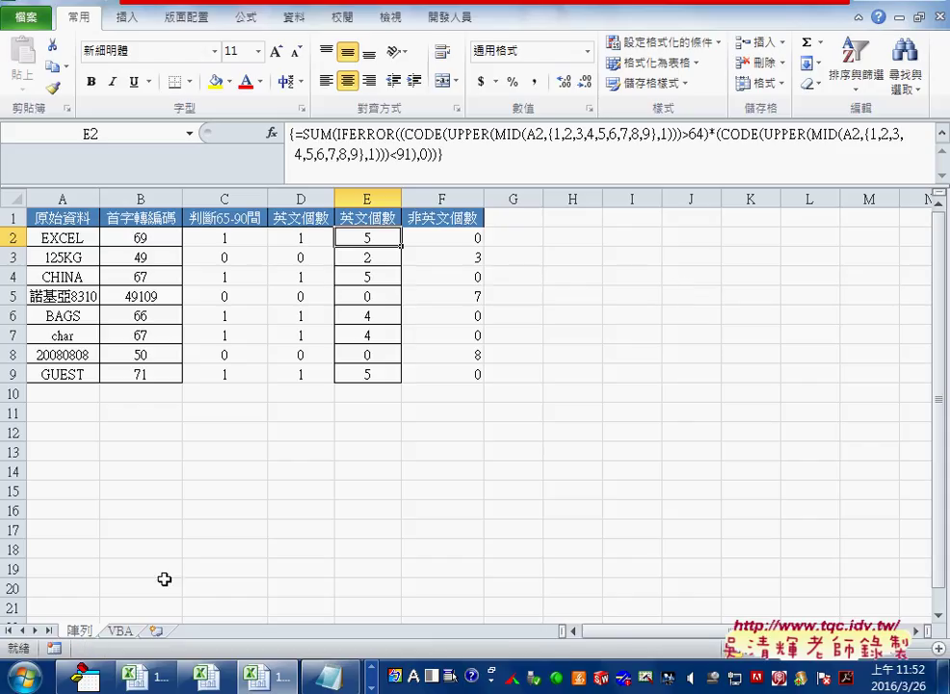
pyautogui.click(120, 631)
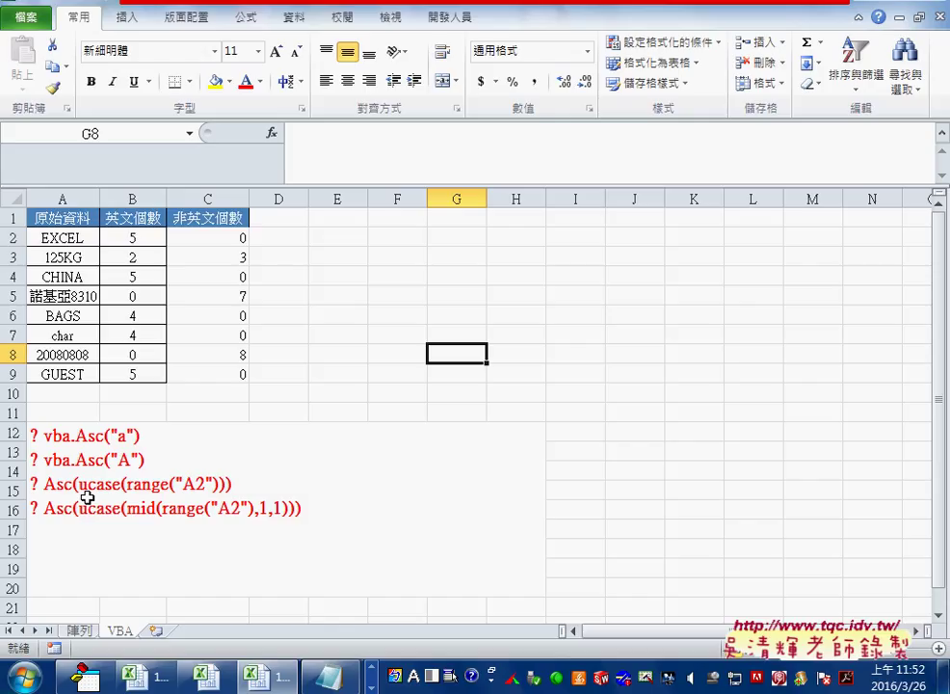
# Check the custom letter-count functions in B2 and C2, then open the VBA editor with Alt+F11.
pyautogui.click(136, 240)
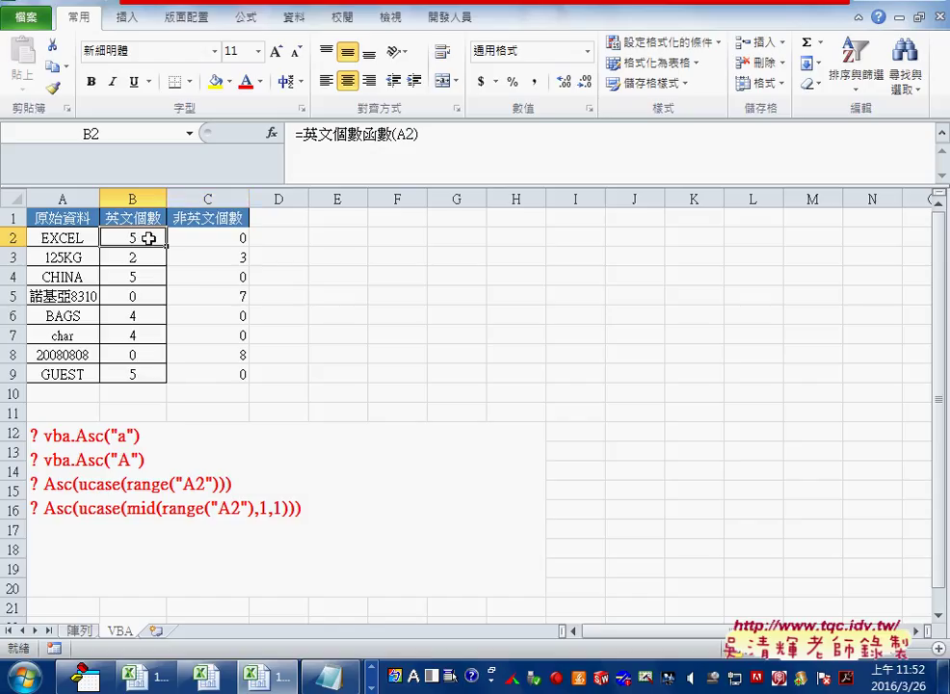
pyautogui.click(218, 238)
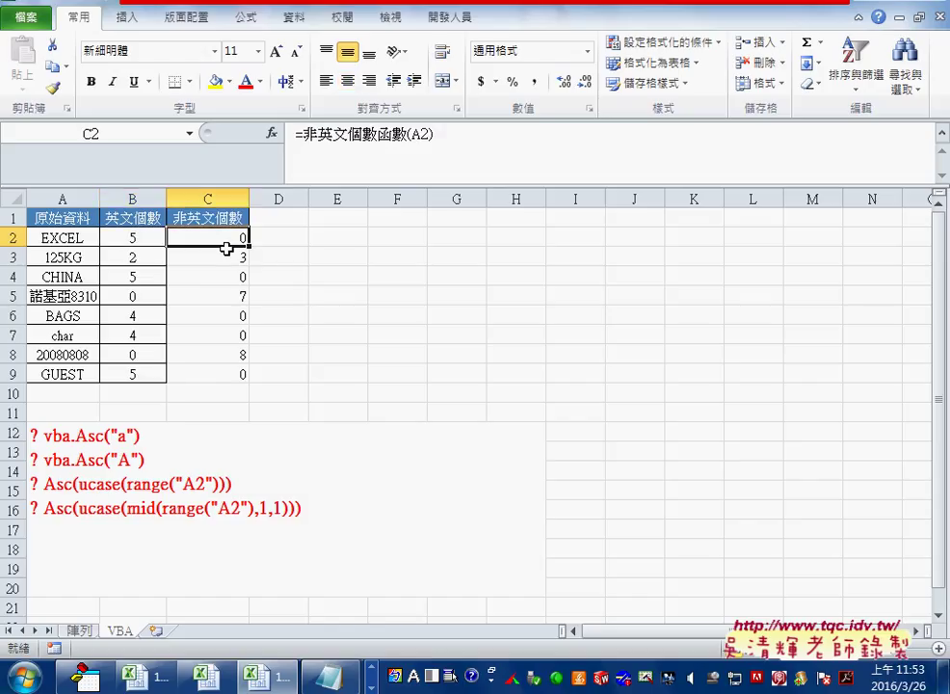
pyautogui.click(296, 220)
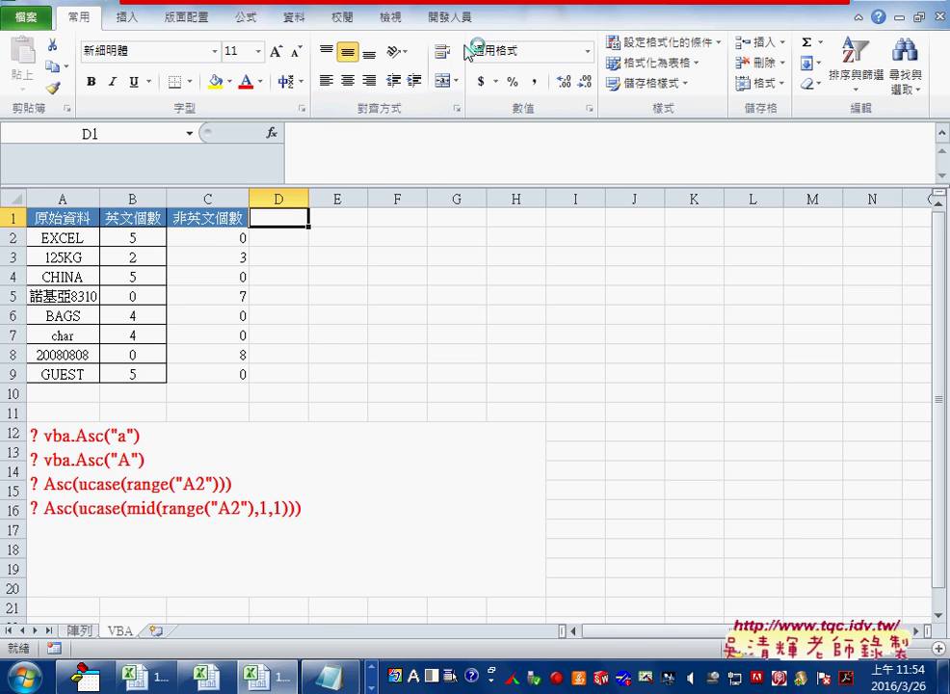
pyautogui.hotkey('alt', 'F11')
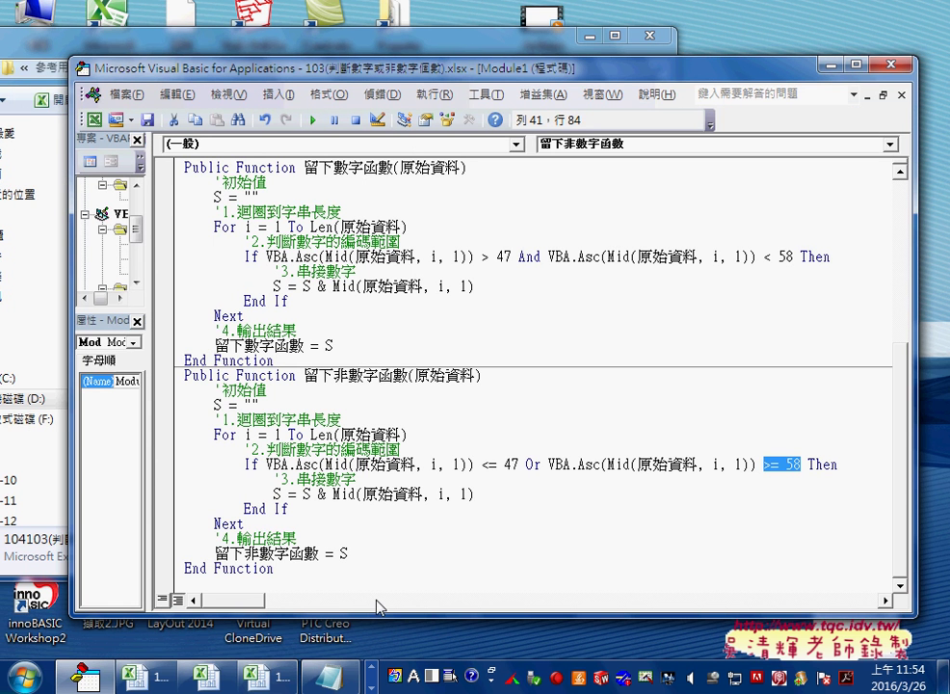
pyautogui.click(371, 680)
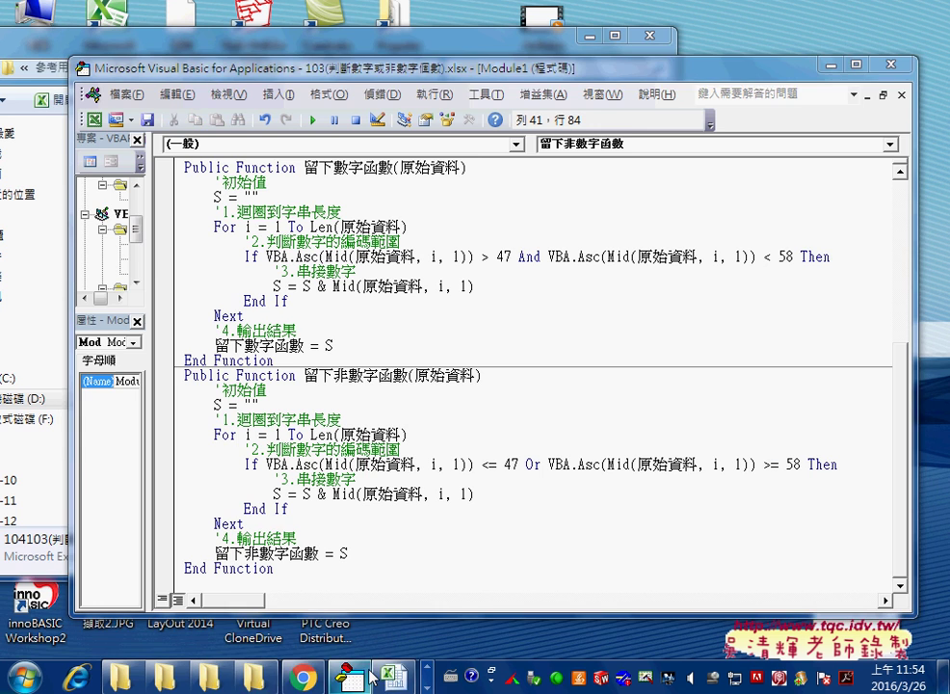
# In Google Drive, navigate through EXCEL VBA大數據自動化進階, _雲端白板畫面 and 其他補充範例(89) to 01_入門.
pyautogui.click(334, 677)
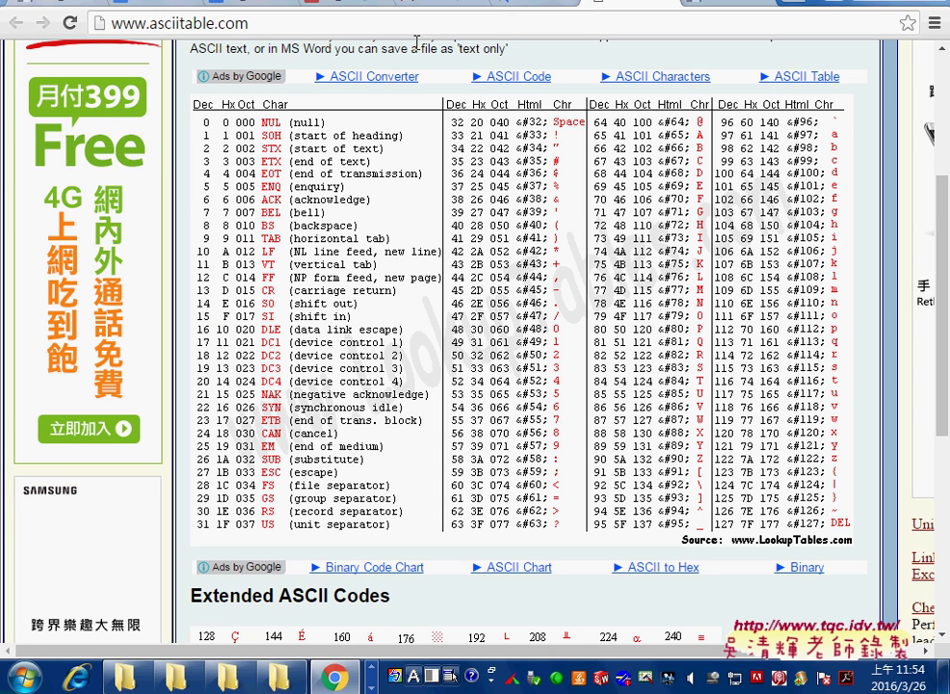
pyautogui.click(63, 8)
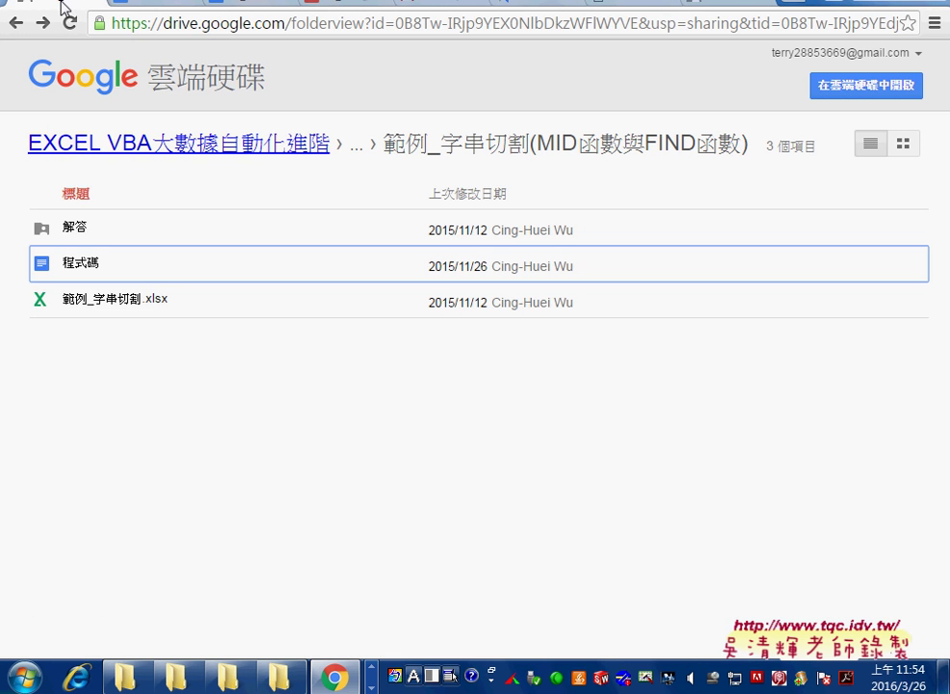
pyautogui.click(256, 152)
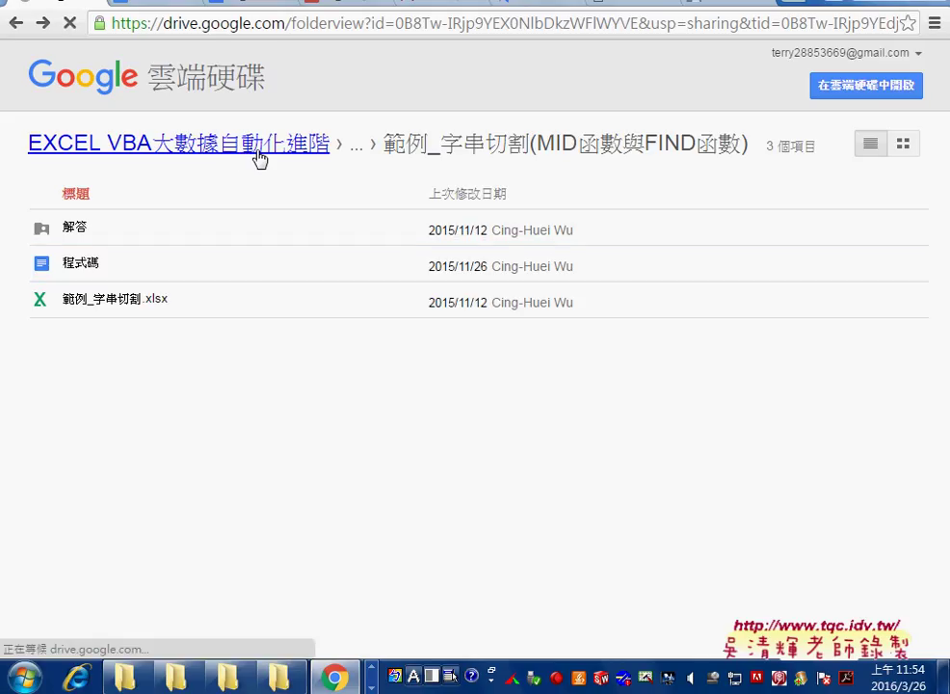
pyautogui.click(259, 152)
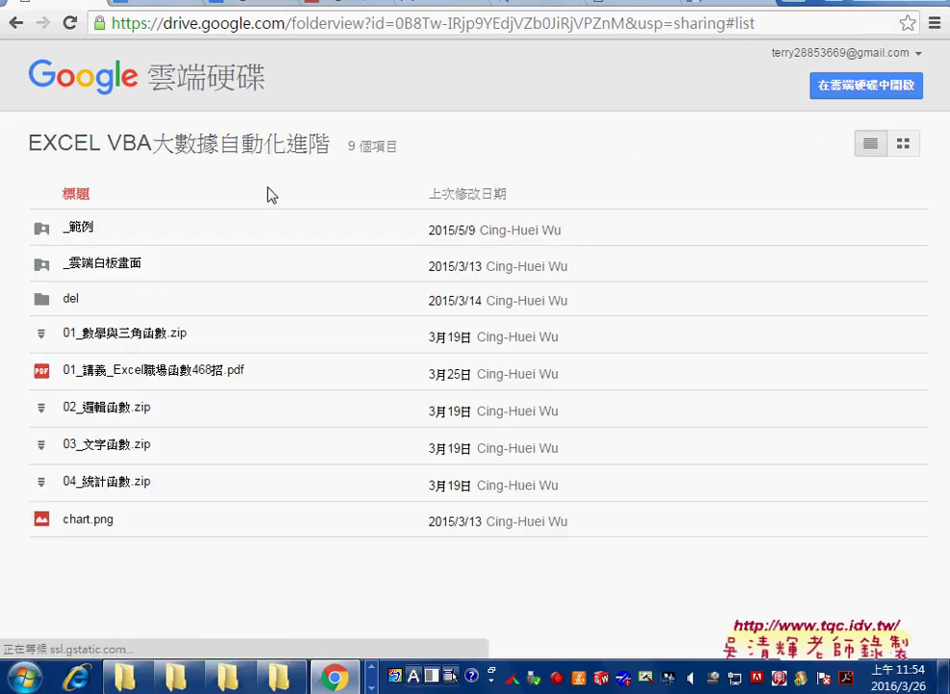
pyautogui.click(114, 268)
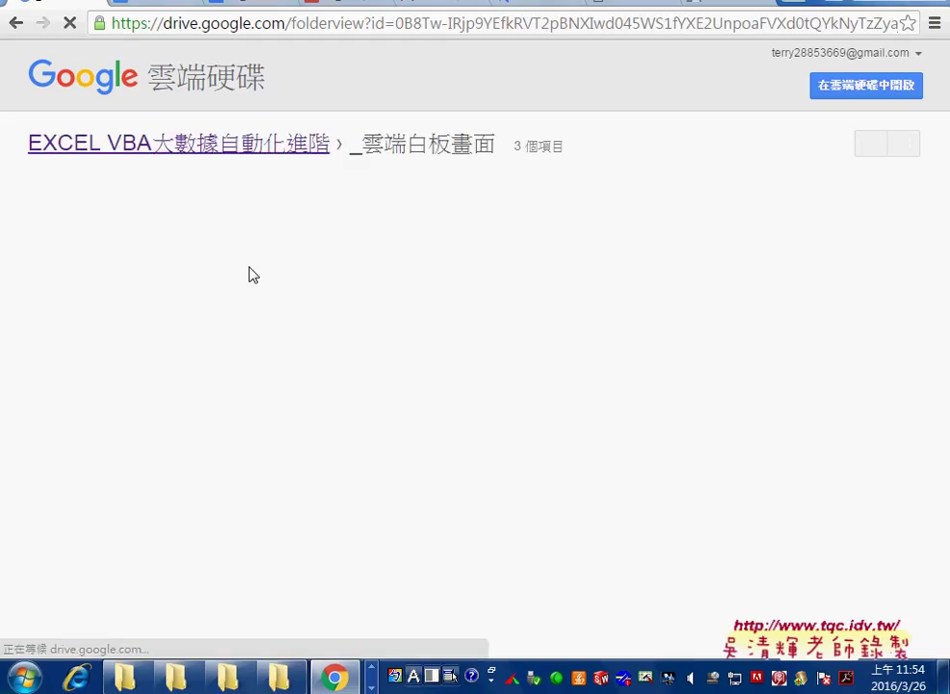
pyautogui.click(117, 304)
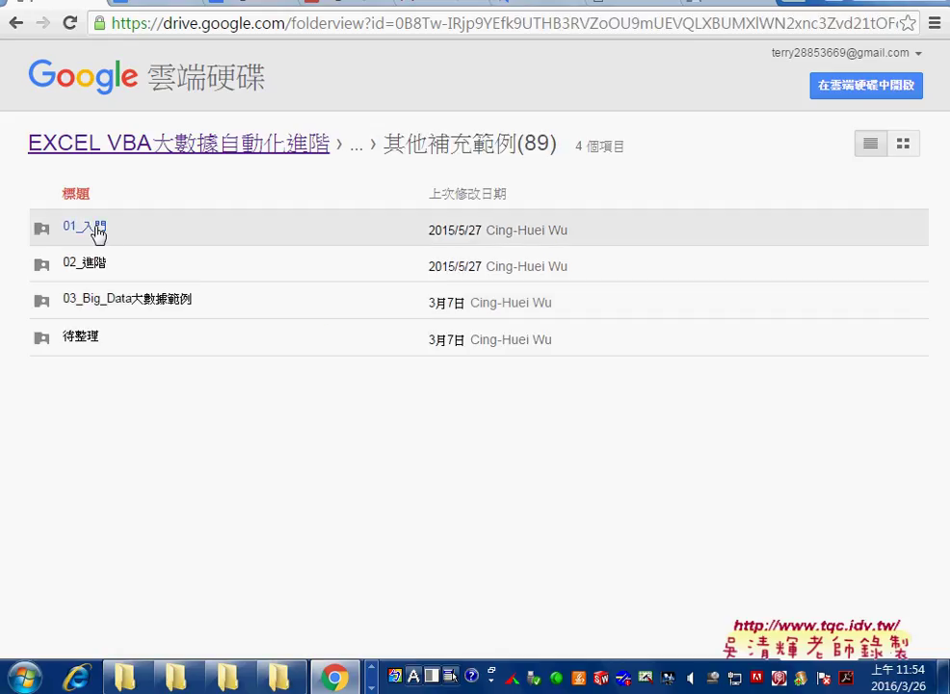
pyautogui.click(96, 231)
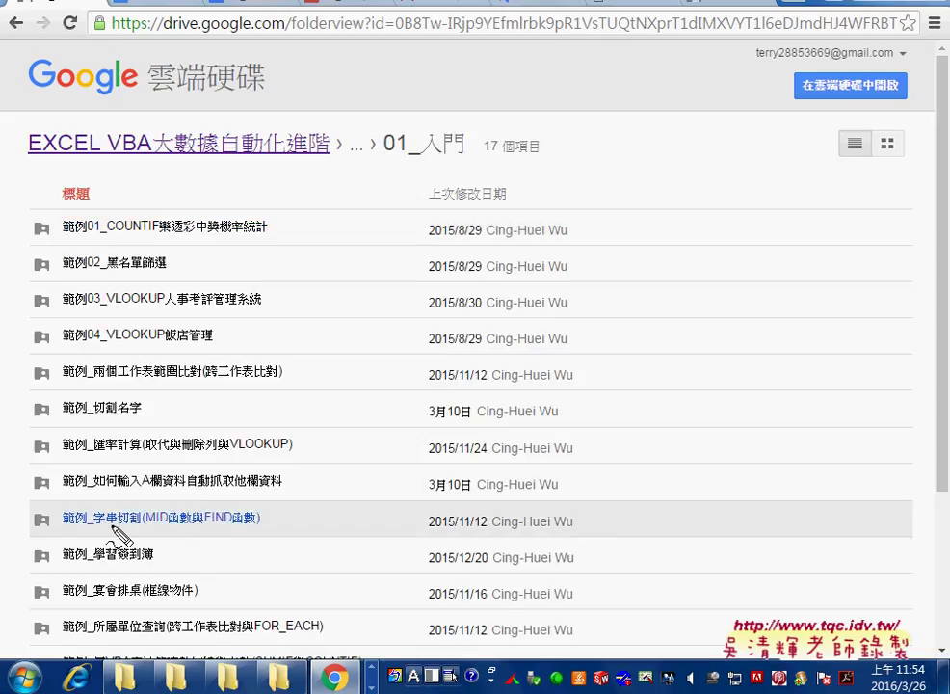
# Underline the 範例_字串切割(MID函數與FIND函數) folder name, highlighting FIND, and open it.
pyautogui.moveTo(61, 528)
pyautogui.mouseDown()
pyautogui.moveTo(233, 531)
pyautogui.moveTo(131, 540)
pyautogui.moveTo(64, 530)
pyautogui.moveTo(212, 503)
pyautogui.moveTo(268, 509)
pyautogui.mouseUp()
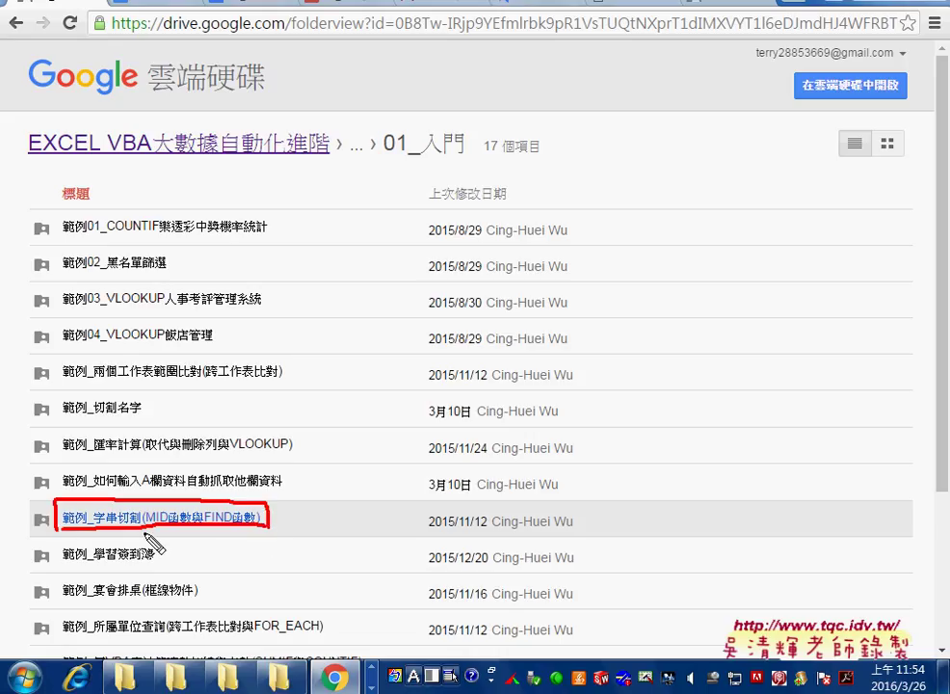
pyautogui.moveTo(211, 529); pyautogui.dragTo(237, 528)
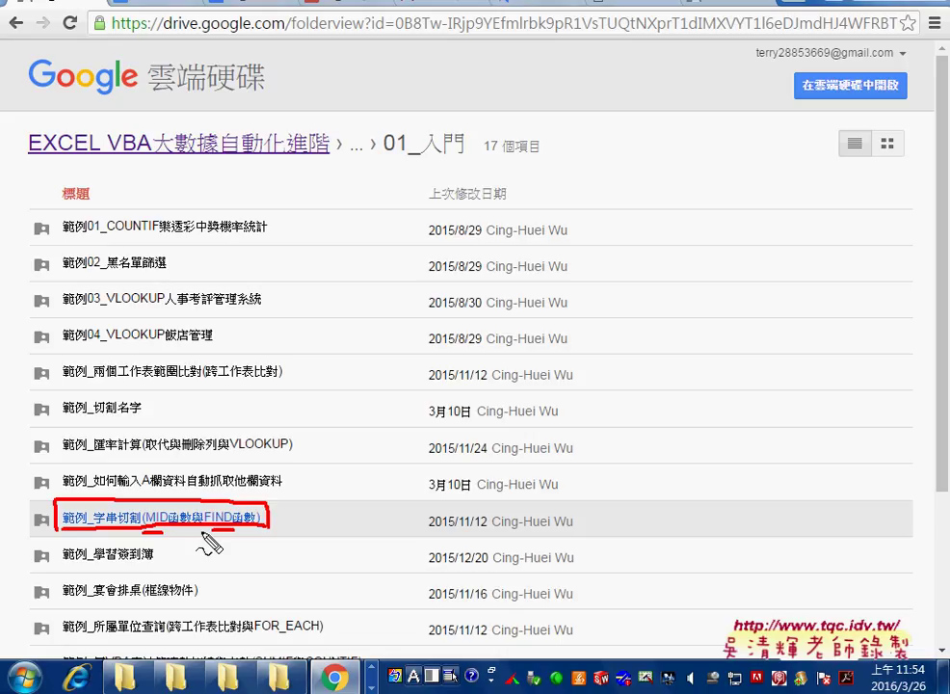
pyautogui.press('Escape')
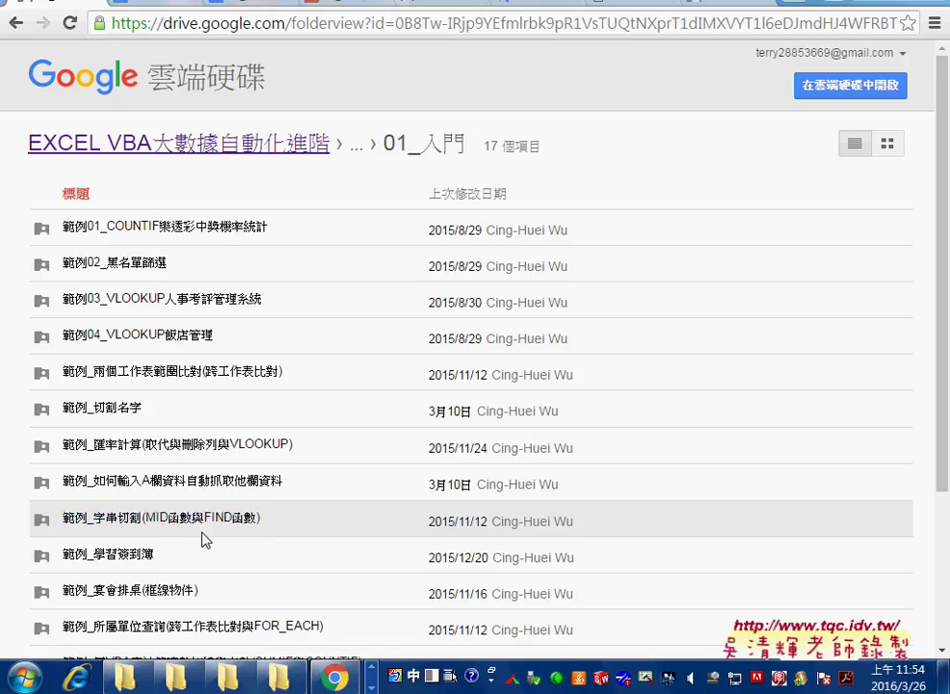
pyautogui.click(217, 529)
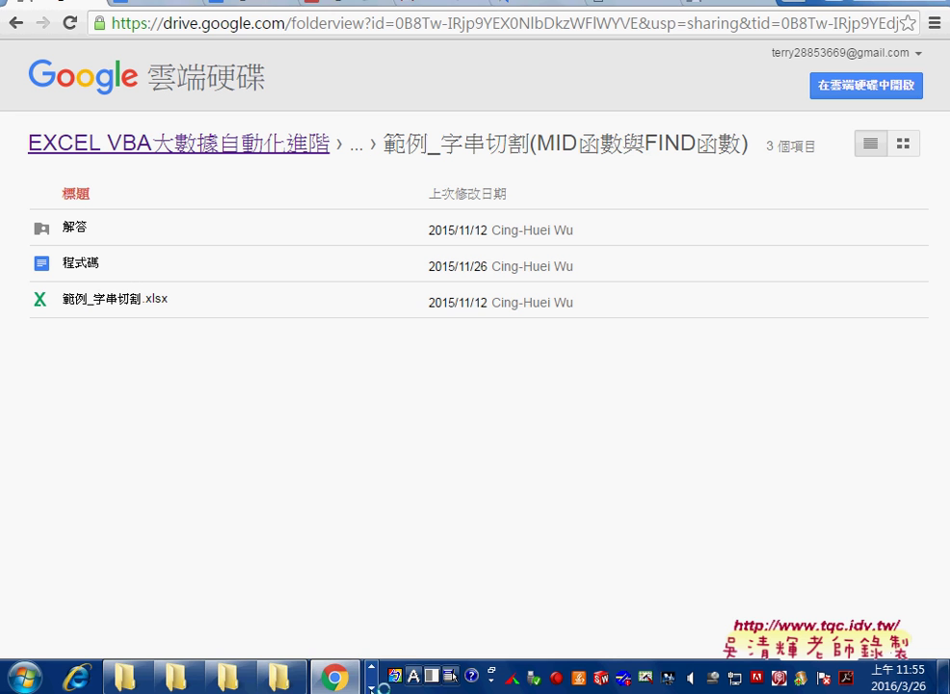
pyautogui.click(372, 688)
pyautogui.moveTo(239, 673)
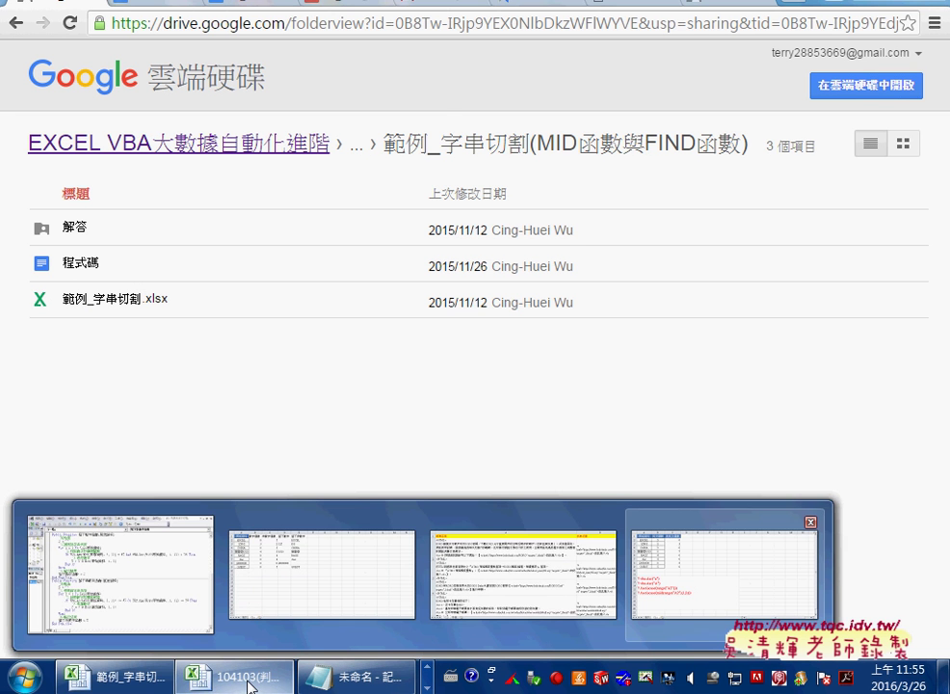
# Inspect the HTML in A2 and A3 and B2's MID formula, then narrow column A.
pyautogui.click(134, 674)
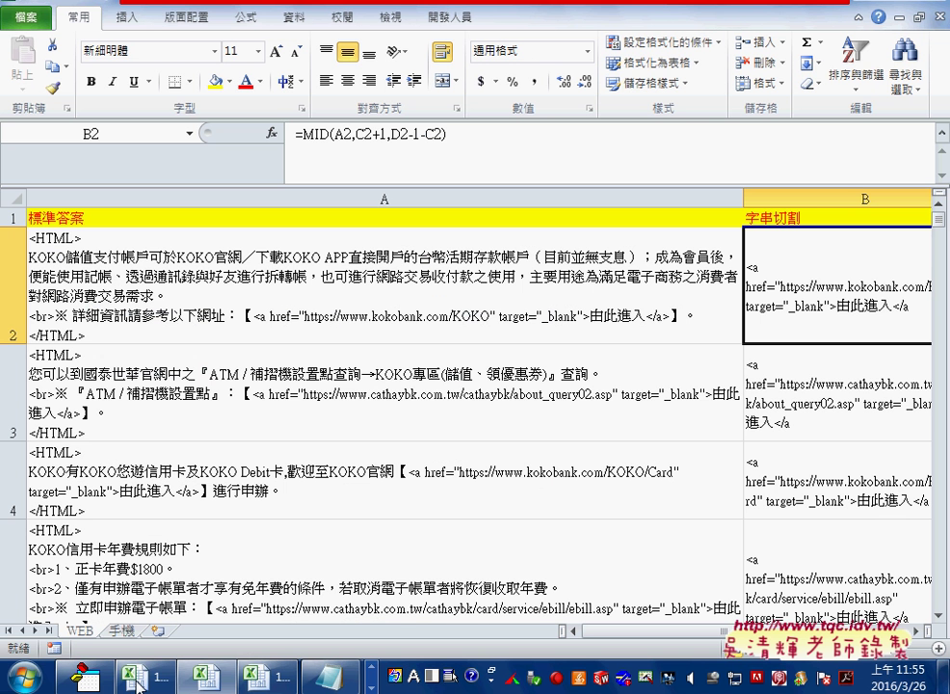
pyautogui.click(432, 354)
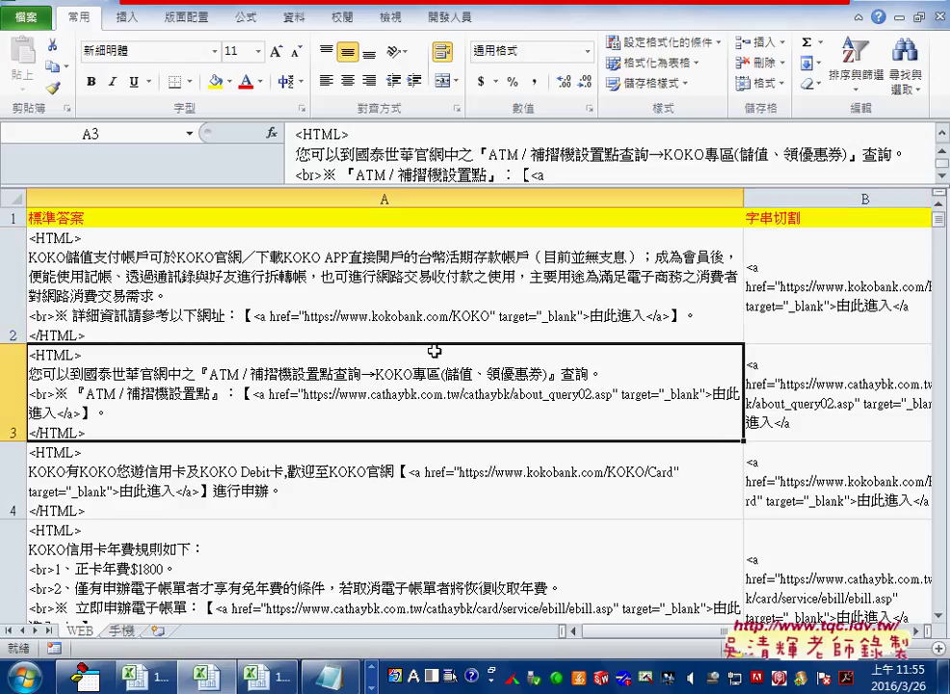
pyautogui.click(757, 273)
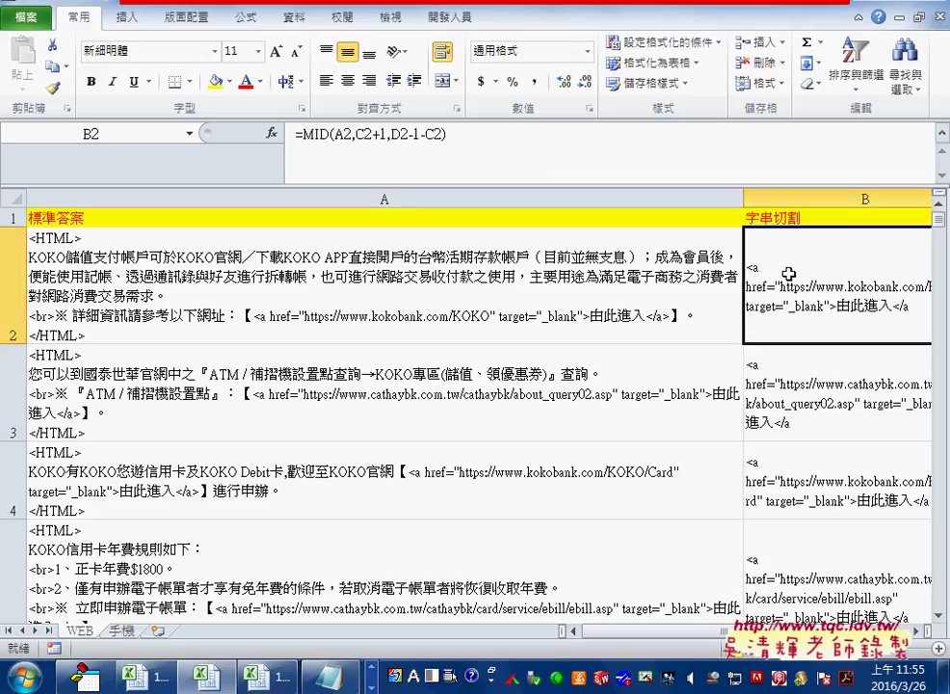
pyautogui.click(629, 328)
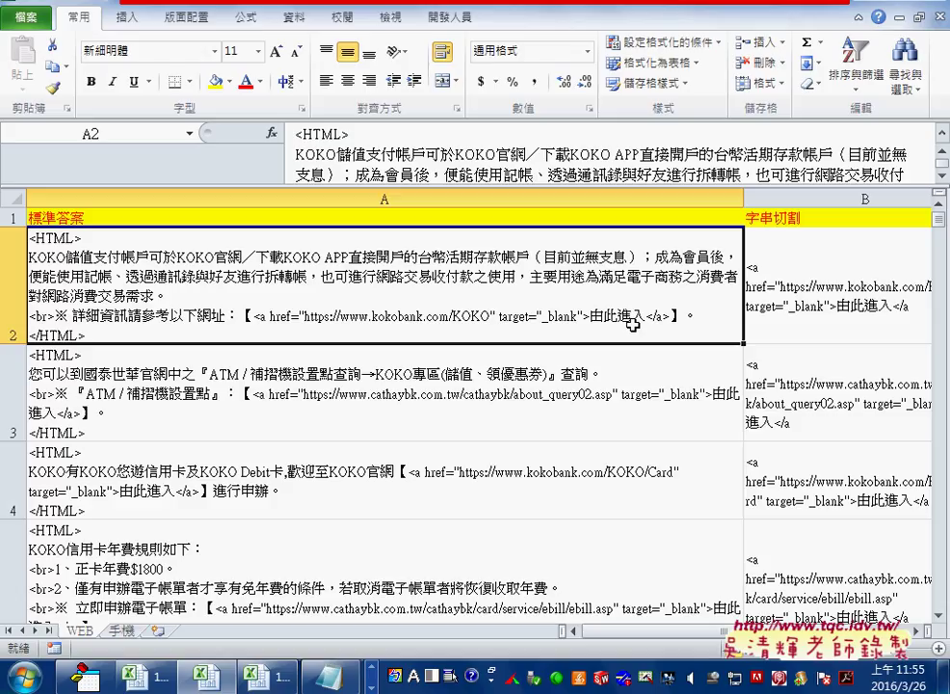
pyautogui.moveTo(735, 201); pyautogui.dragTo(678, 200)
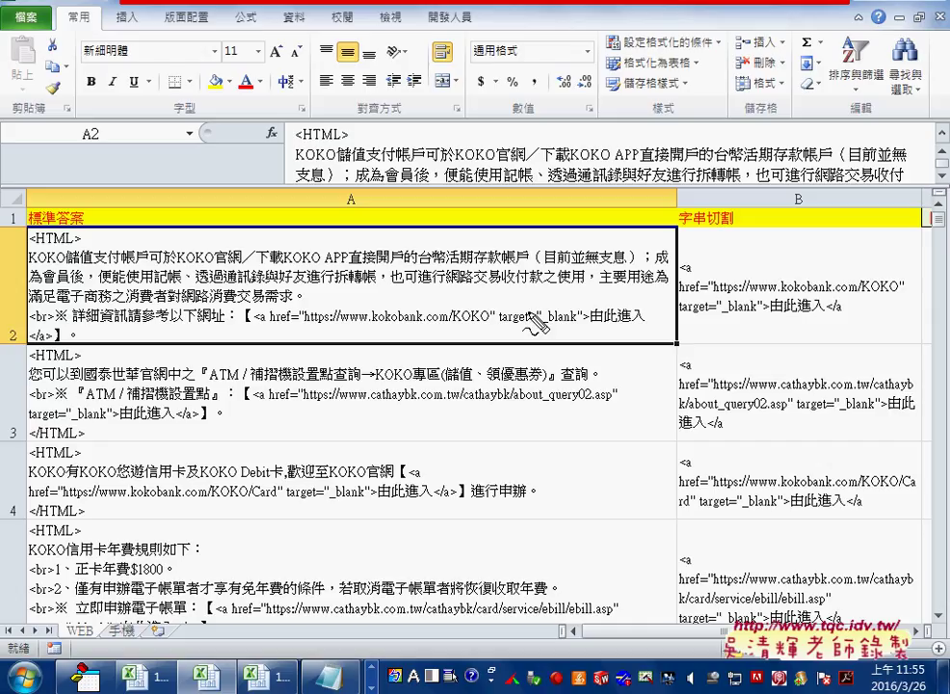
pyautogui.moveTo(249, 306); pyautogui.dragTo(243, 308)
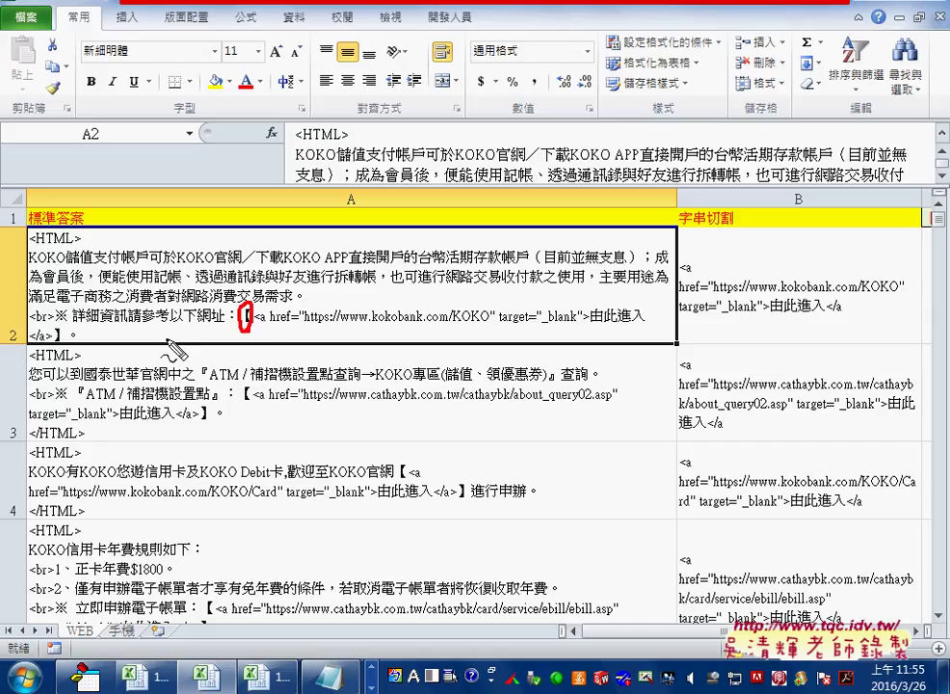
# Mark the 【 and 】 brackets in A2, then scroll right to the 【位置 and 】位置 columns.
pyautogui.moveTo(64, 326); pyautogui.dragTo(61, 327)
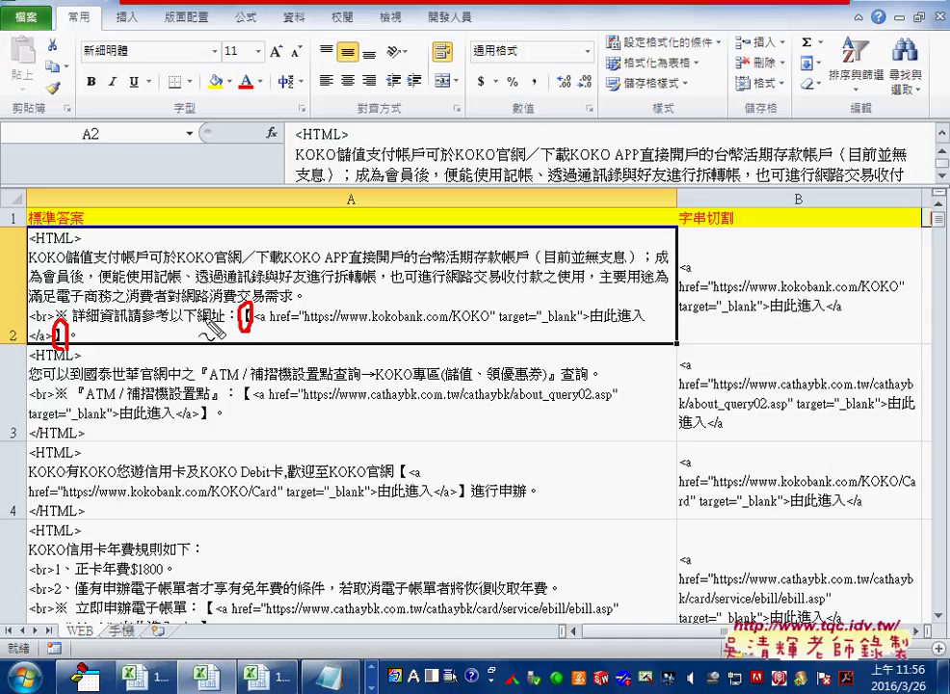
pyautogui.moveTo(229, 248); pyautogui.dragTo(246, 308)
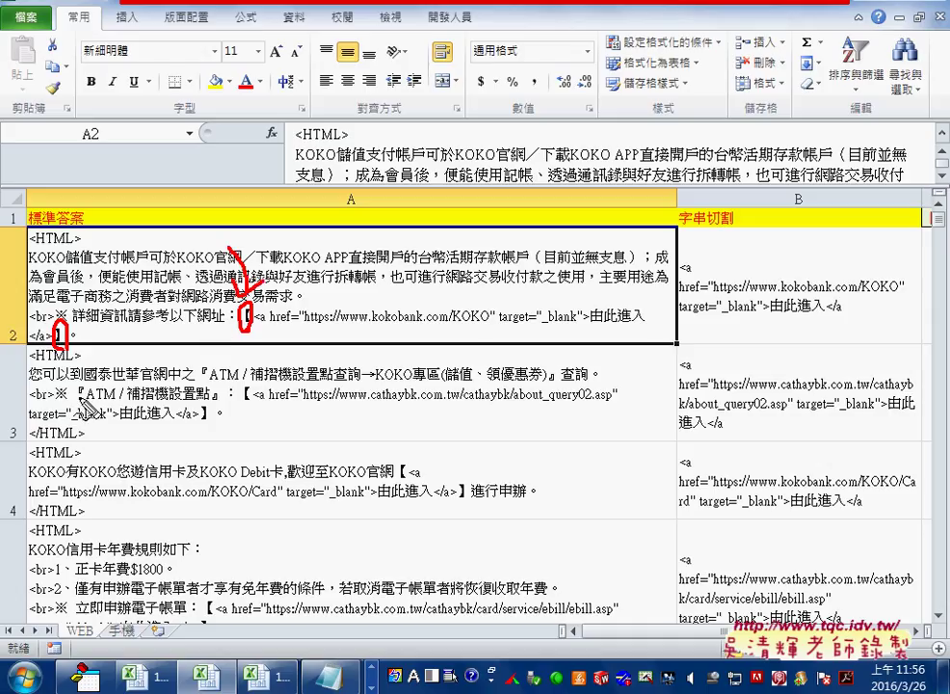
pyautogui.moveTo(77, 397); pyautogui.dragTo(60, 348)
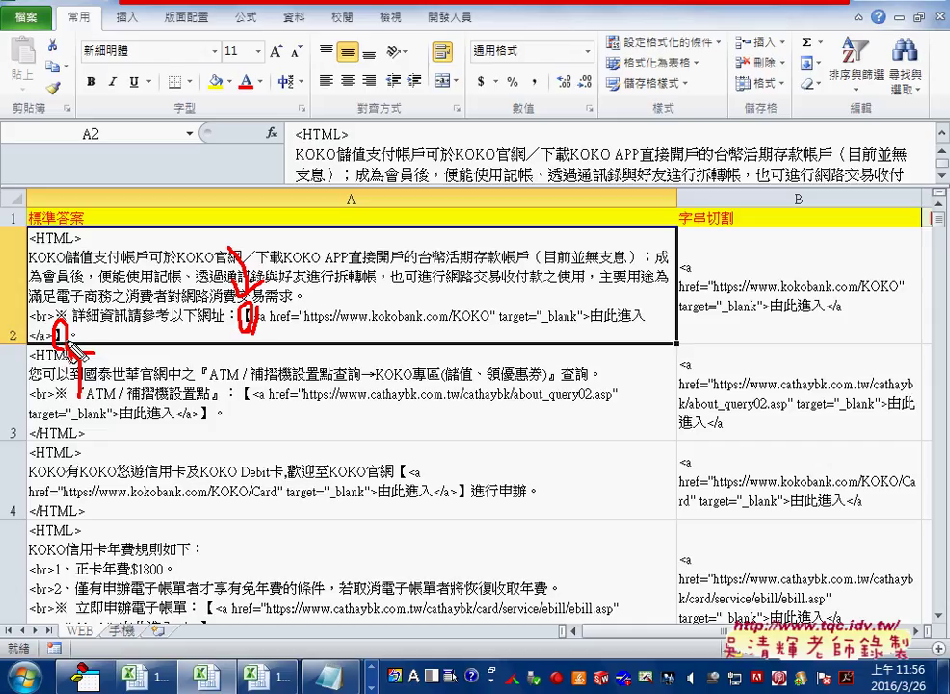
pyautogui.press('Escape')
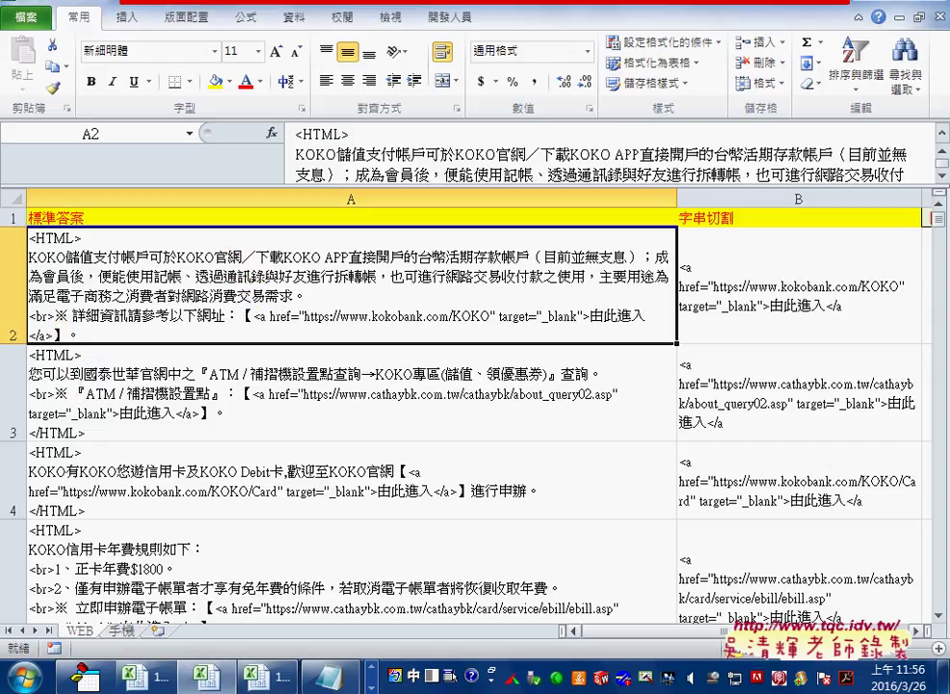
pyautogui.moveTo(819, 631); pyautogui.dragTo(844, 631)
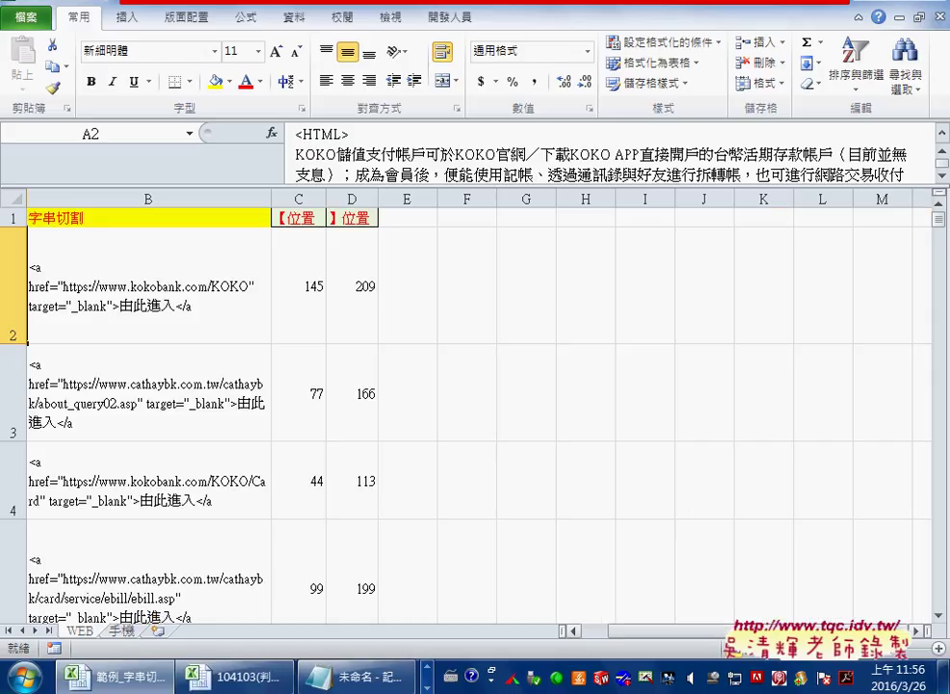
pyautogui.click(310, 304)
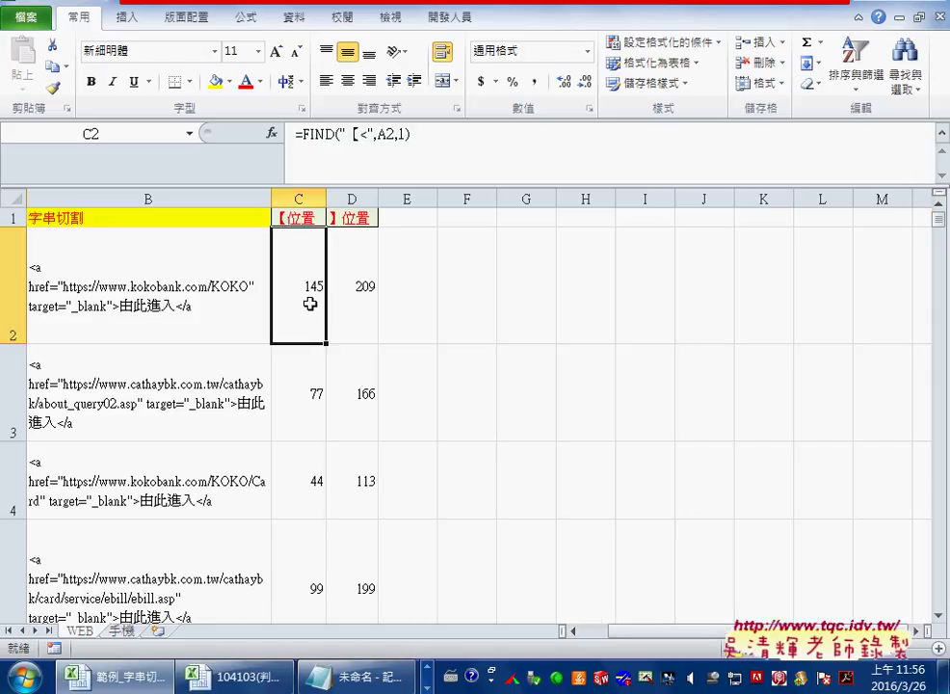
pyautogui.hotkey('ctrl', '2')
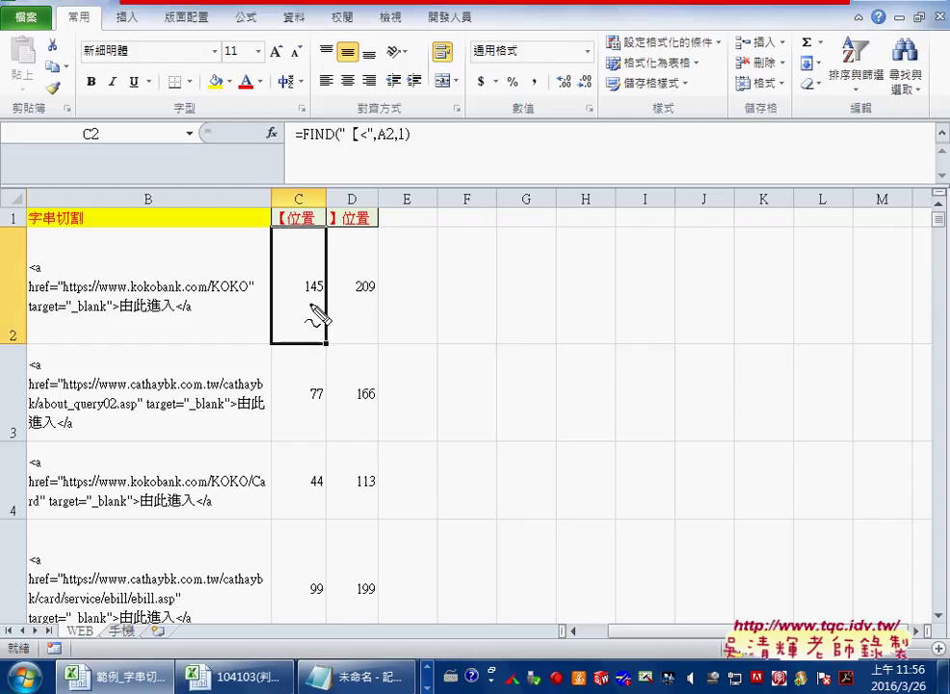
pyautogui.moveTo(304, 148)
pyautogui.mouseDown()
pyautogui.moveTo(350, 154)
pyautogui.moveTo(357, 168)
pyautogui.moveTo(395, 147)
pyautogui.mouseUp()
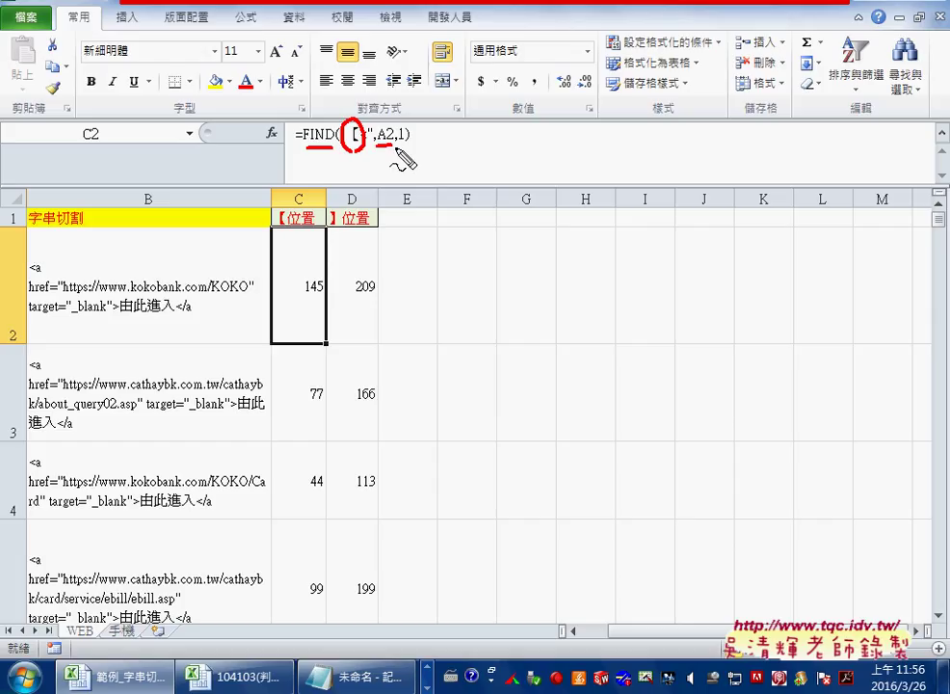
pyautogui.press('Escape')
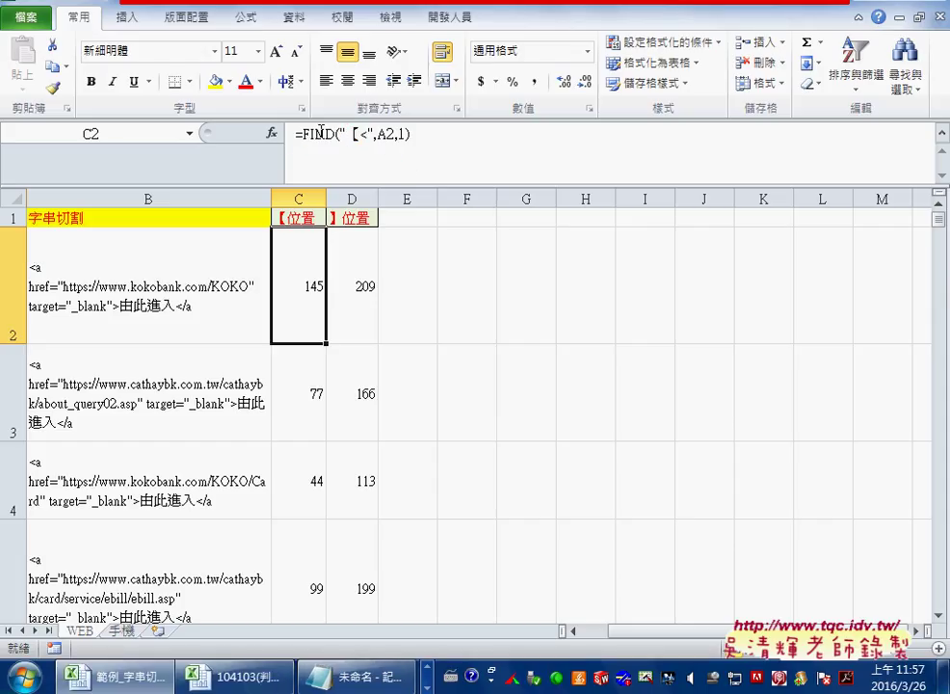
pyautogui.click(429, 135)
pyautogui.click(272, 133)
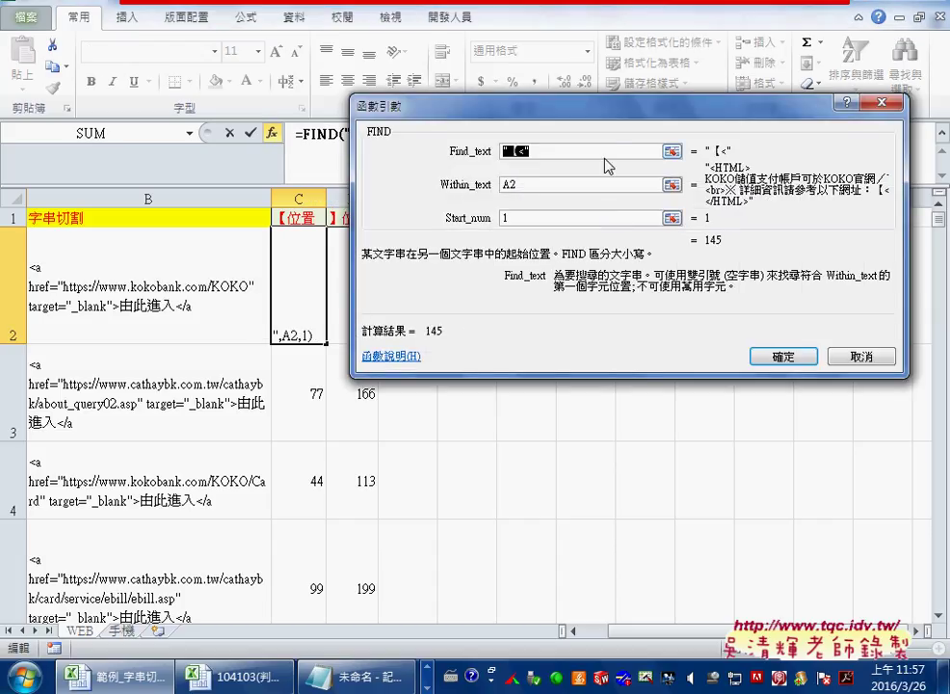
pyautogui.moveTo(611, 115); pyautogui.dragTo(690, 109)
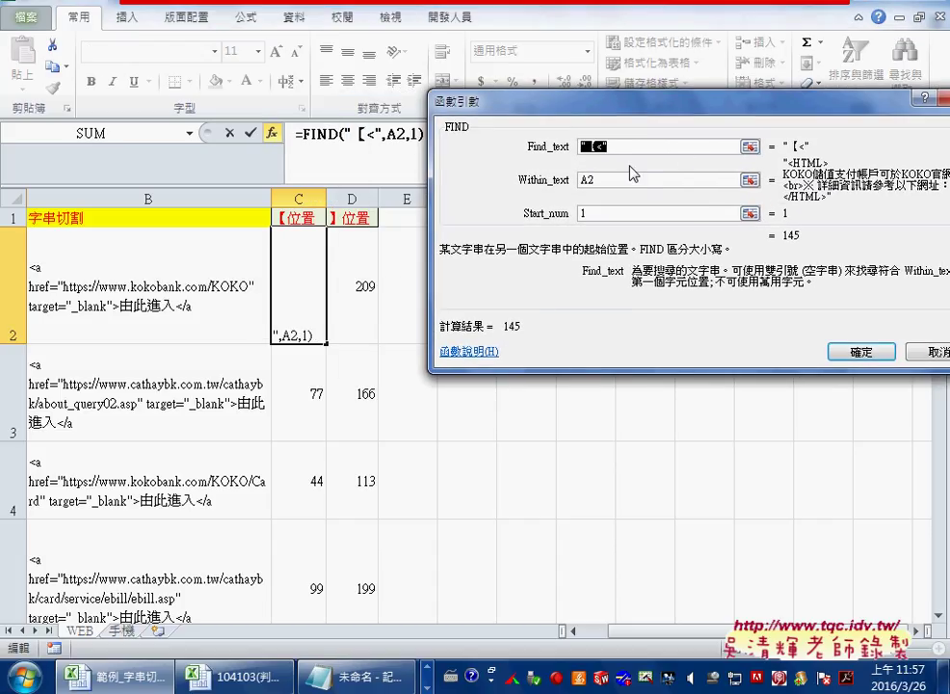
pyautogui.click(630, 149)
pyautogui.moveTo(600, 146); pyautogui.dragTo(585, 146)
pyautogui.click(612, 181)
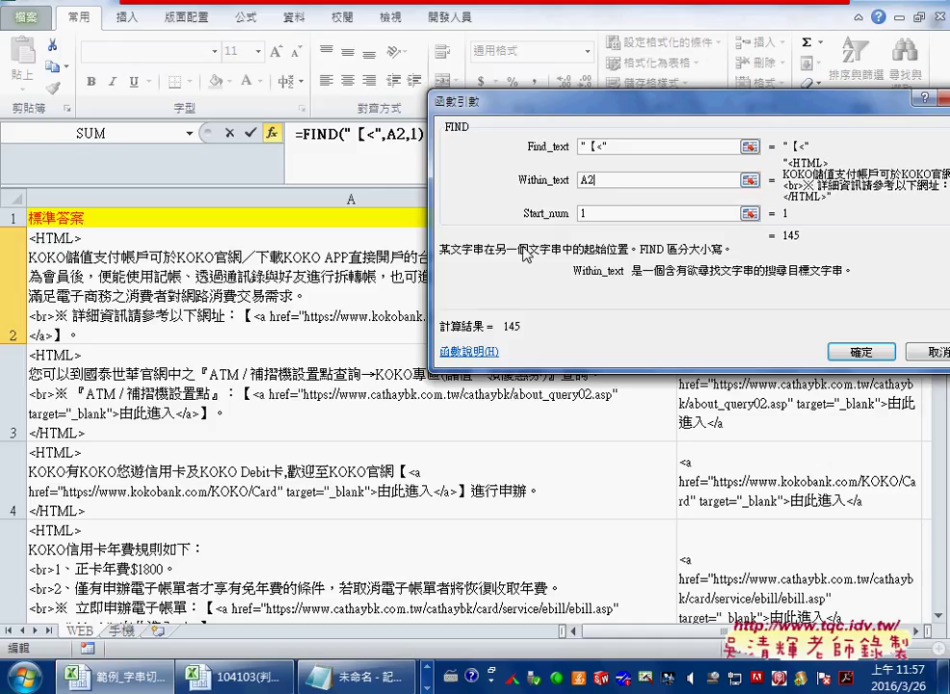
pyautogui.click(622, 213)
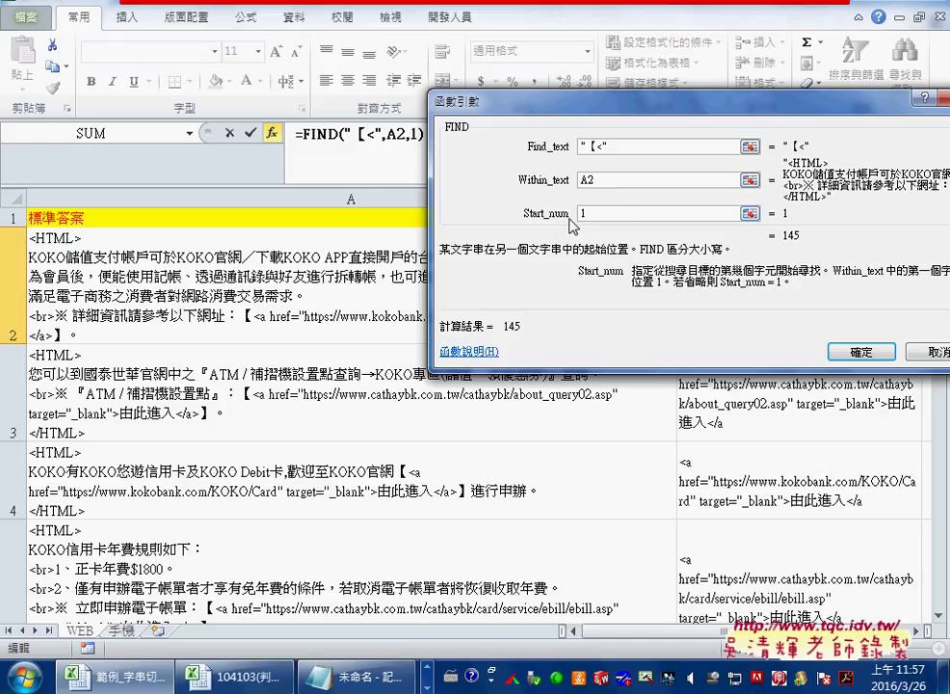
pyautogui.click(856, 353)
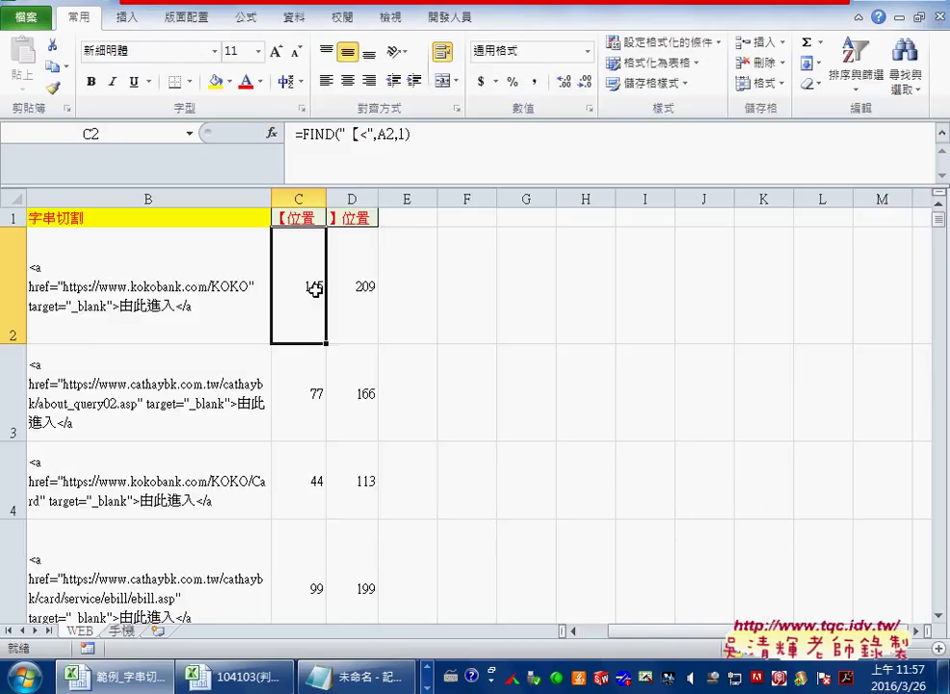
pyautogui.click(369, 286)
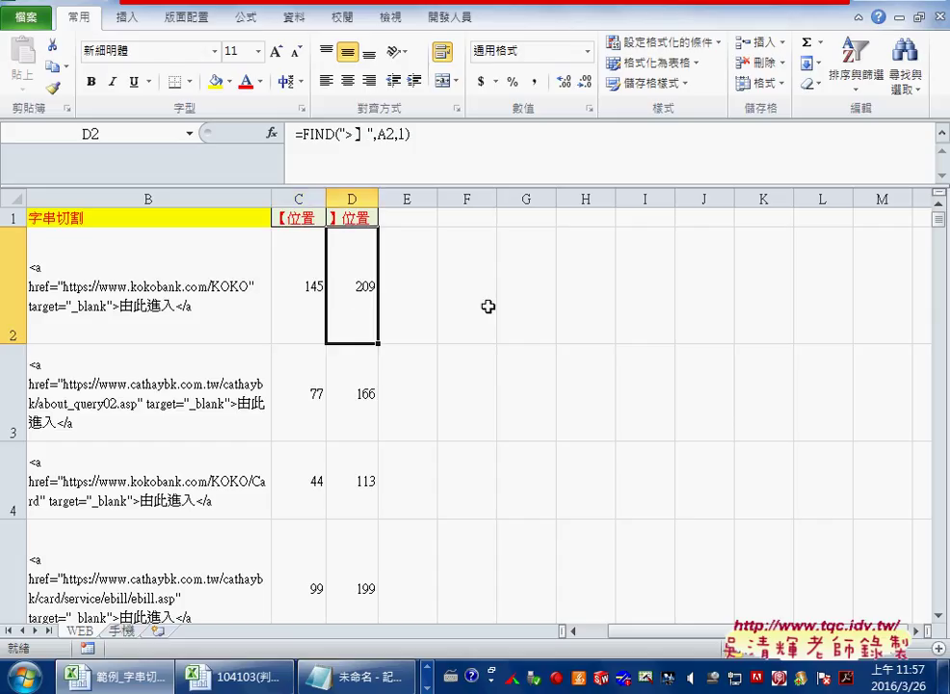
pyautogui.hscroll(-2, 522, 352)
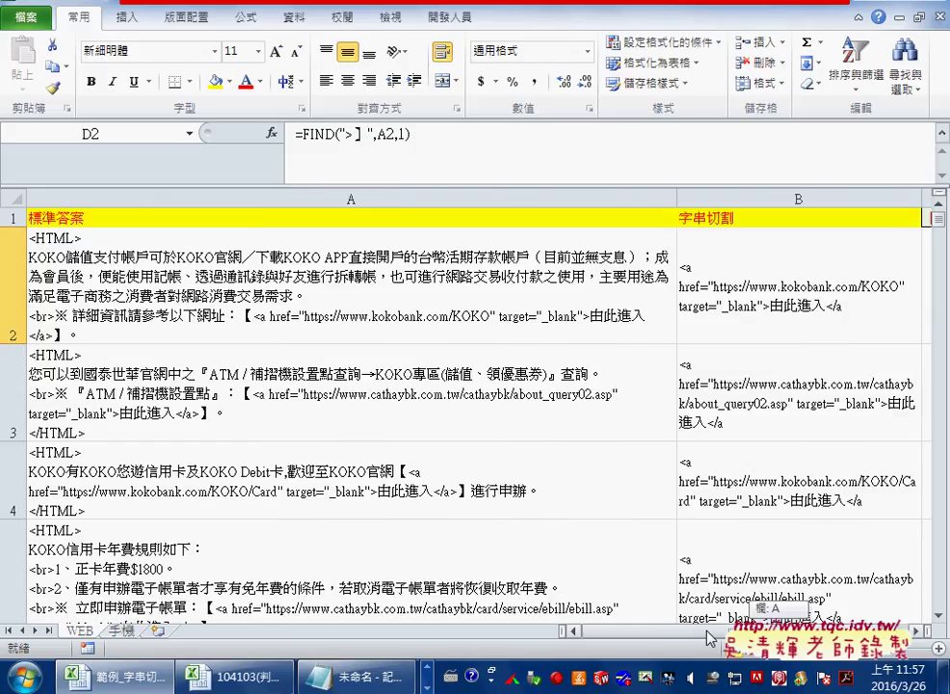
pyautogui.click(759, 307)
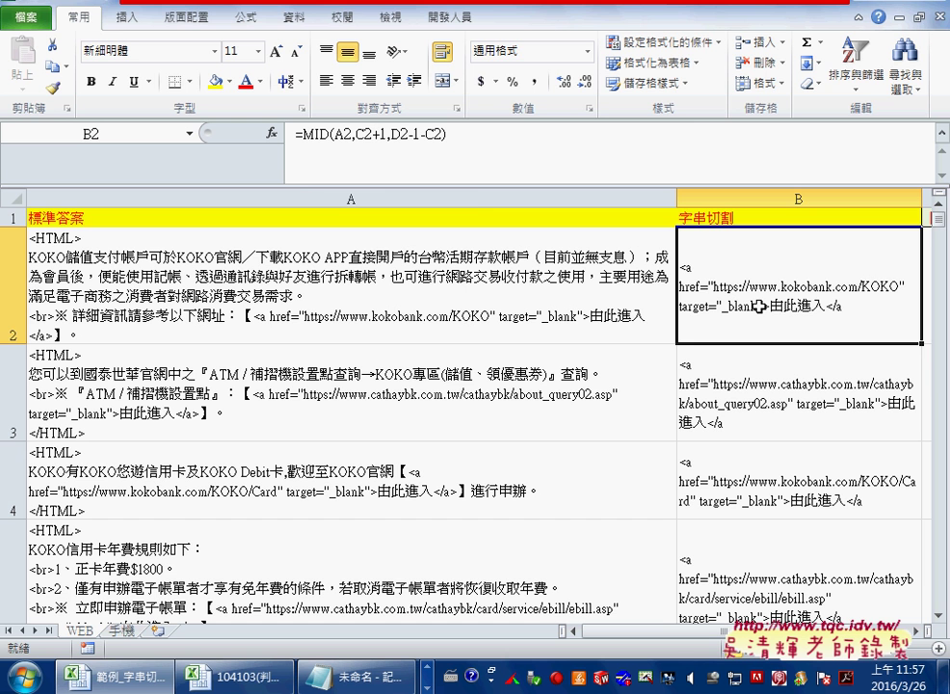
pyautogui.click(271, 135)
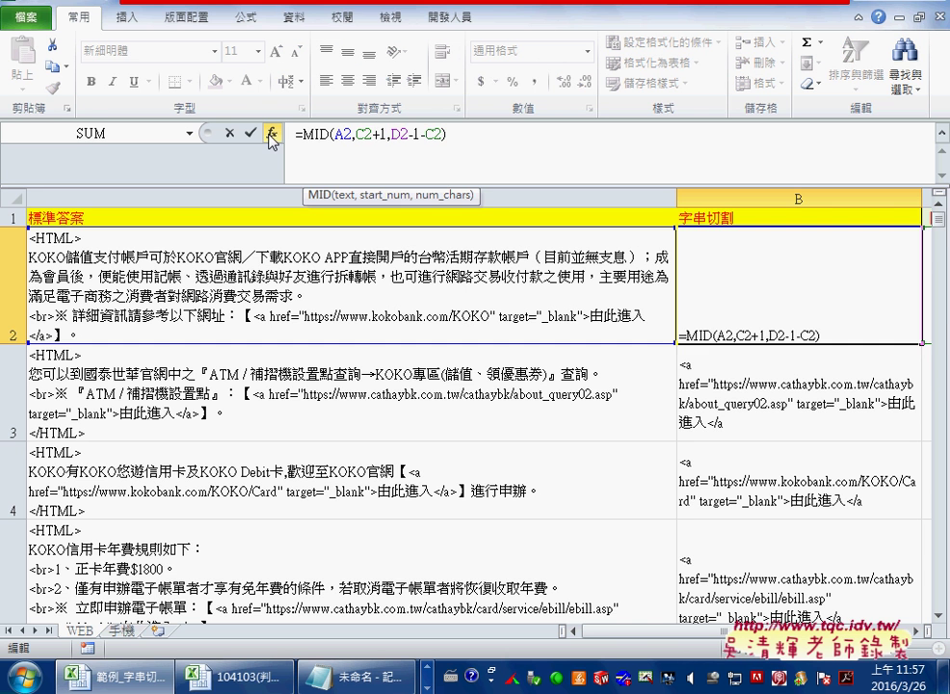
pyautogui.moveTo(607, 108); pyautogui.dragTo(280, 385)
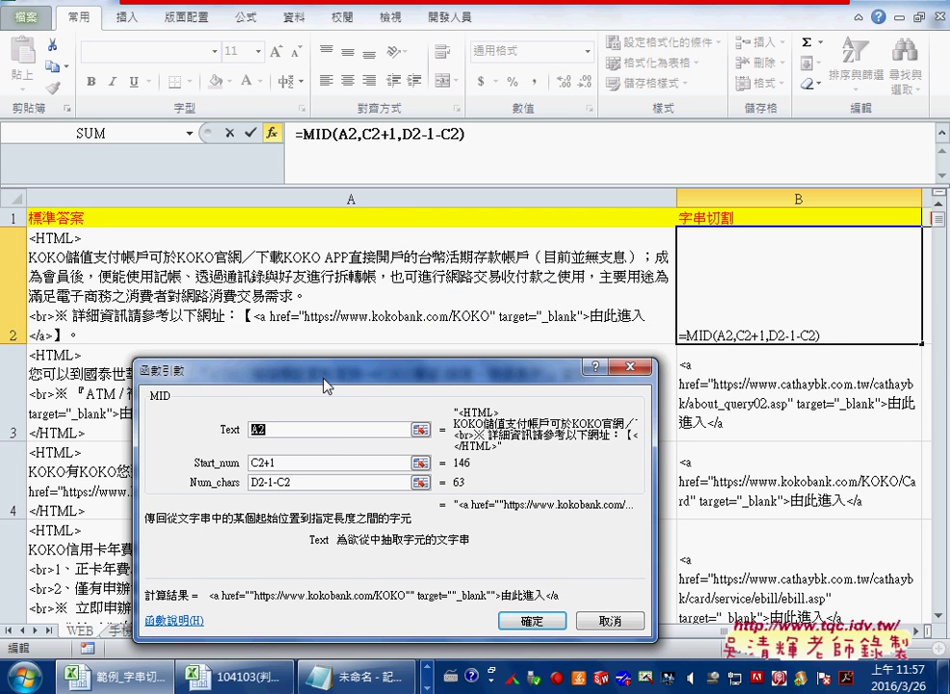
pyautogui.click(282, 464)
pyautogui.doubleClick(264, 464)
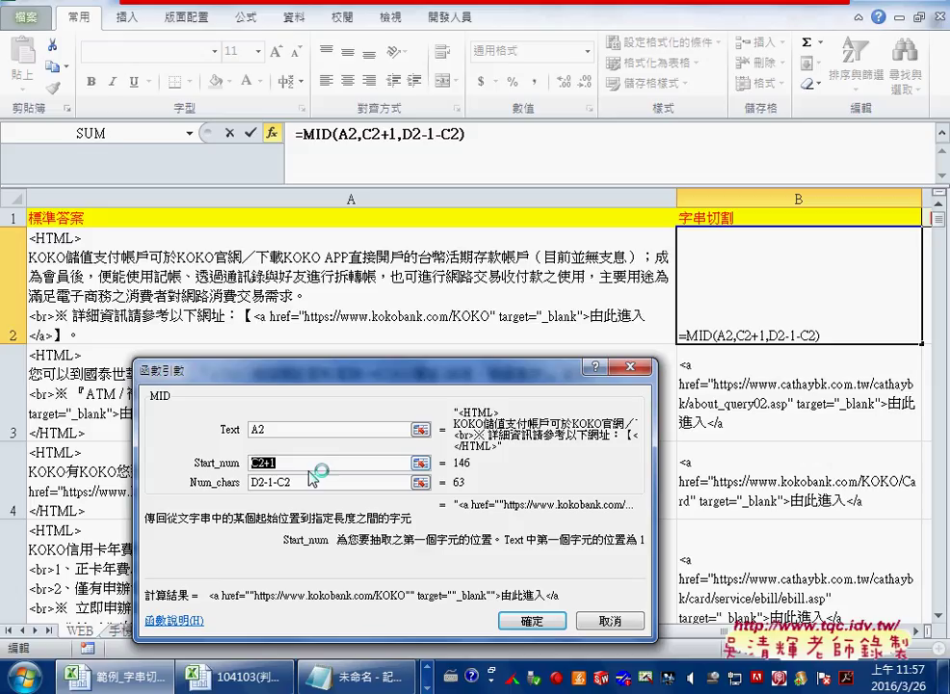
pyautogui.click(309, 484)
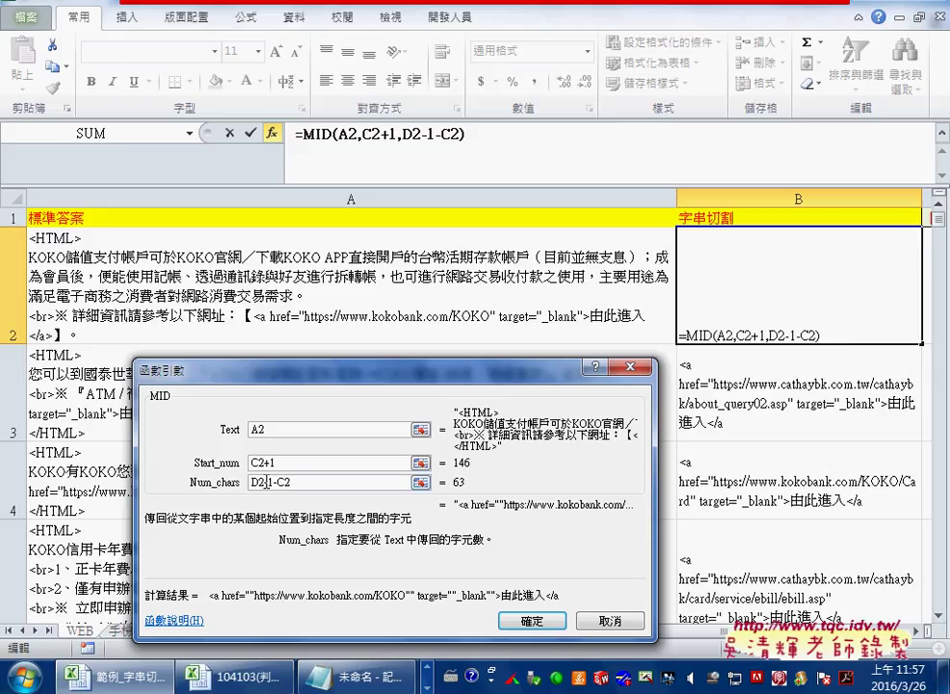
pyautogui.moveTo(263, 481); pyautogui.dragTo(251, 481)
pyautogui.click(260, 482)
pyautogui.moveTo(269, 482); pyautogui.dragTo(275, 482)
pyautogui.moveTo(54, 323)
pyautogui.mouseDown()
pyautogui.moveTo(68, 347)
pyautogui.moveTo(31, 354)
pyautogui.mouseUp()
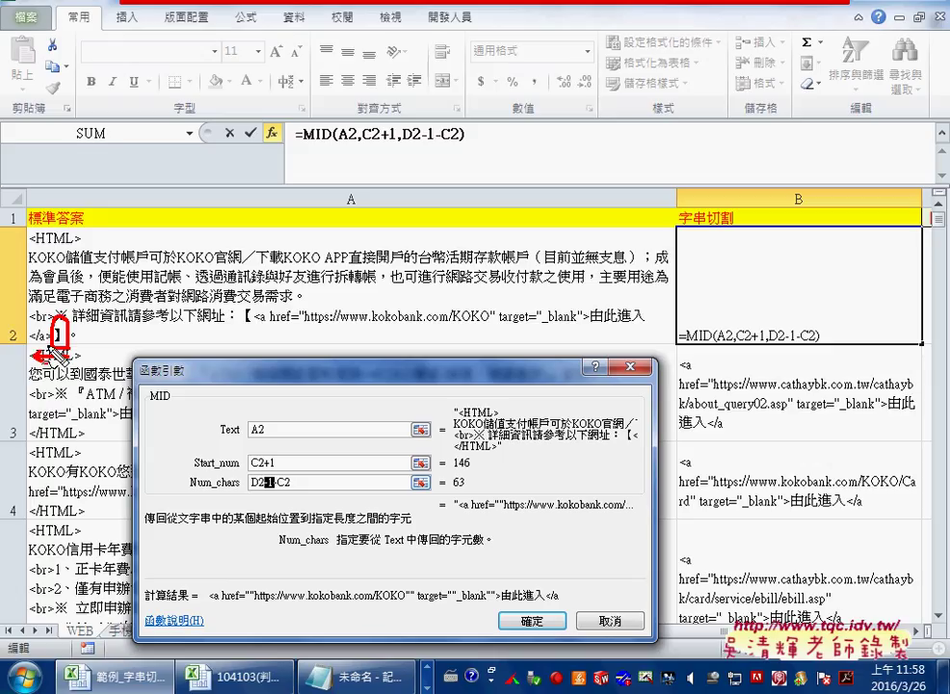
pyautogui.moveTo(258, 493); pyautogui.dragTo(290, 493)
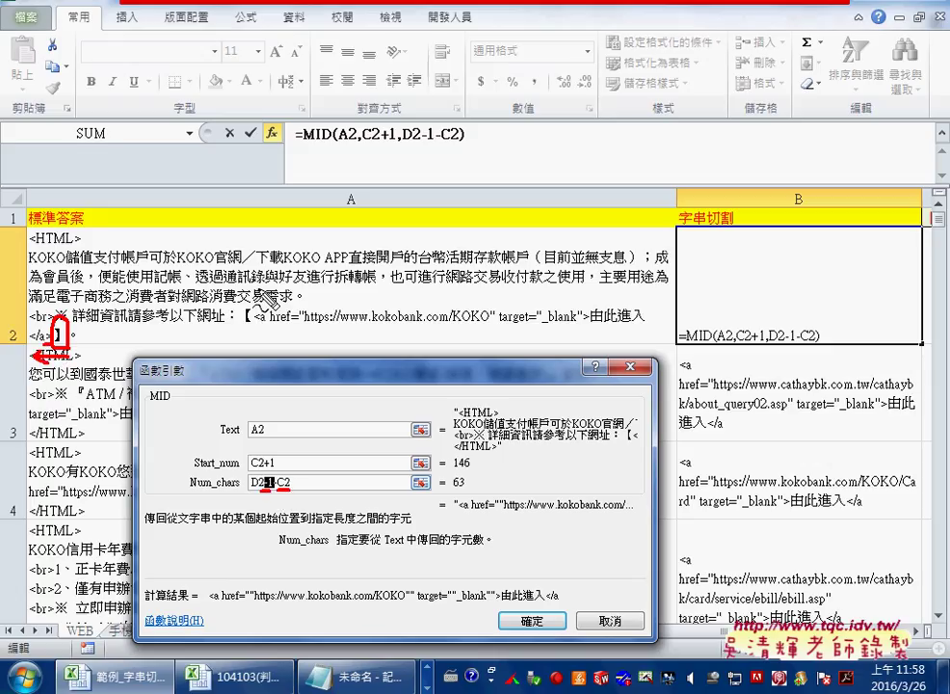
pyautogui.moveTo(249, 289)
pyautogui.mouseDown()
pyautogui.moveTo(249, 323)
pyautogui.moveTo(159, 299)
pyautogui.moveTo(183, 310)
pyautogui.mouseUp()
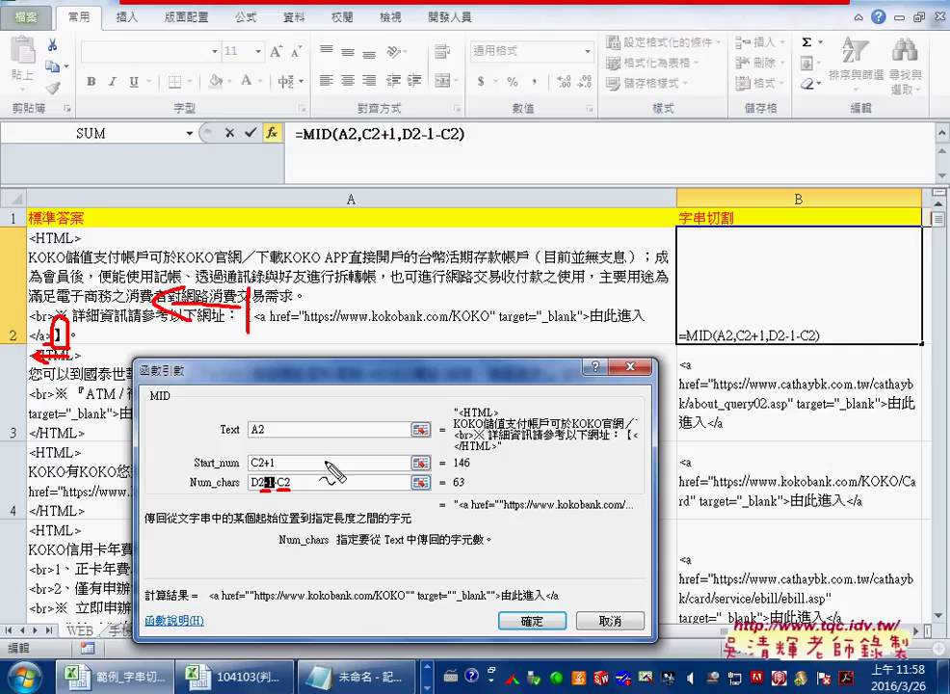
pyautogui.press('Escape')
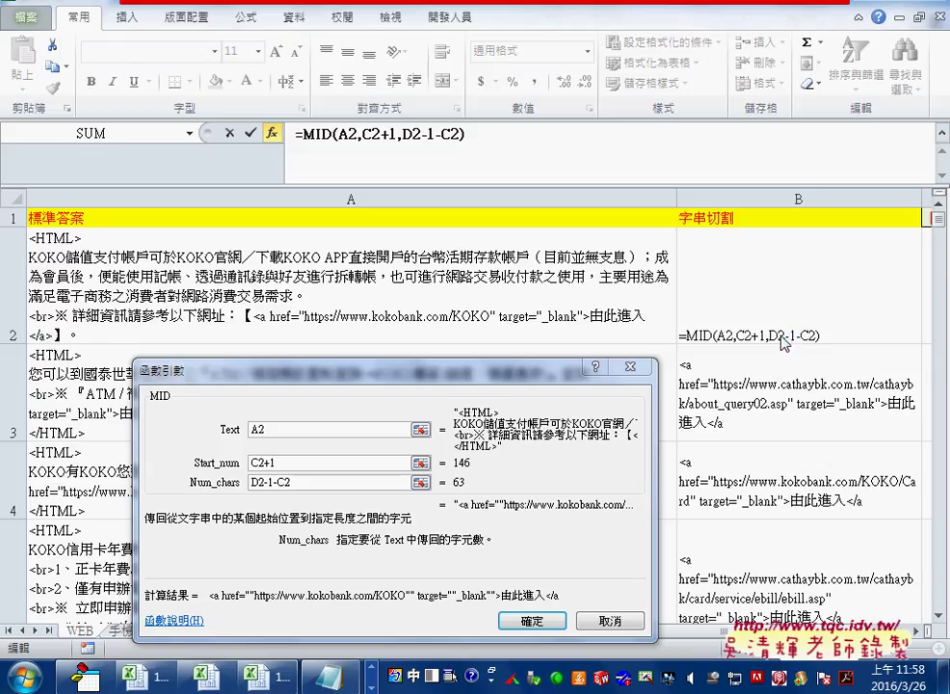
pyautogui.click(532, 621)
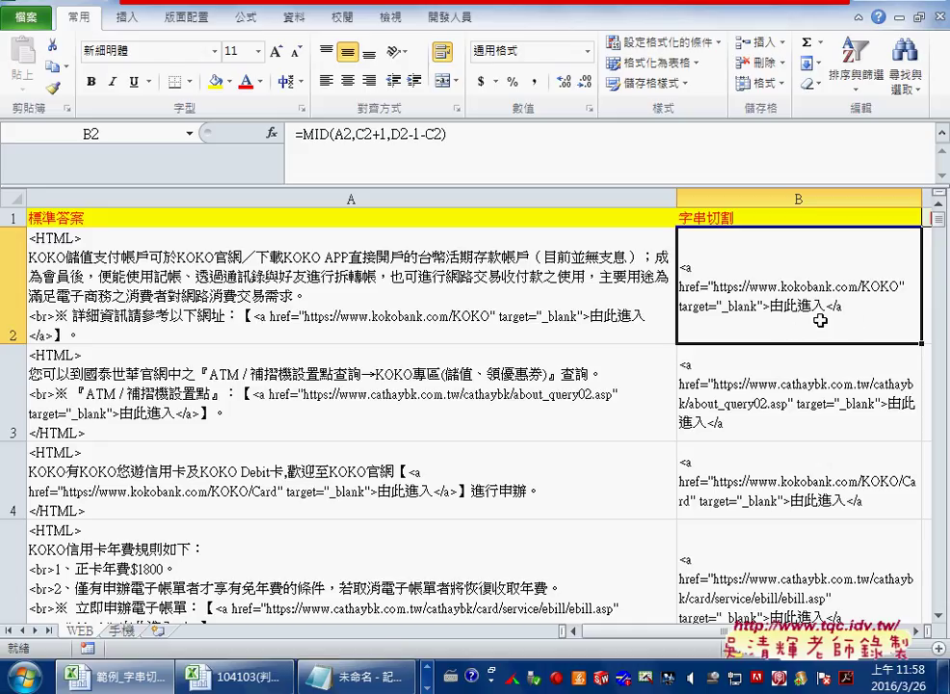
# Remove the -1 so B2 reads =MID(A2,C2+1,D2-C2), then fill it down column B.
pyautogui.click(435, 135)
pyautogui.doubleClick(414, 134)
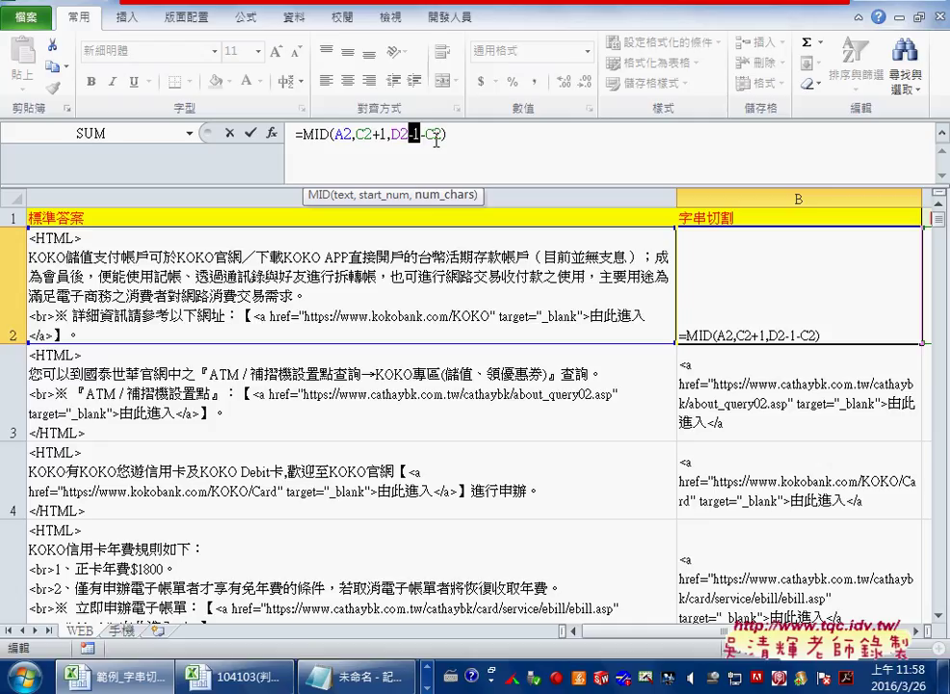
pyautogui.press('Delete')
pyautogui.press('Delete')
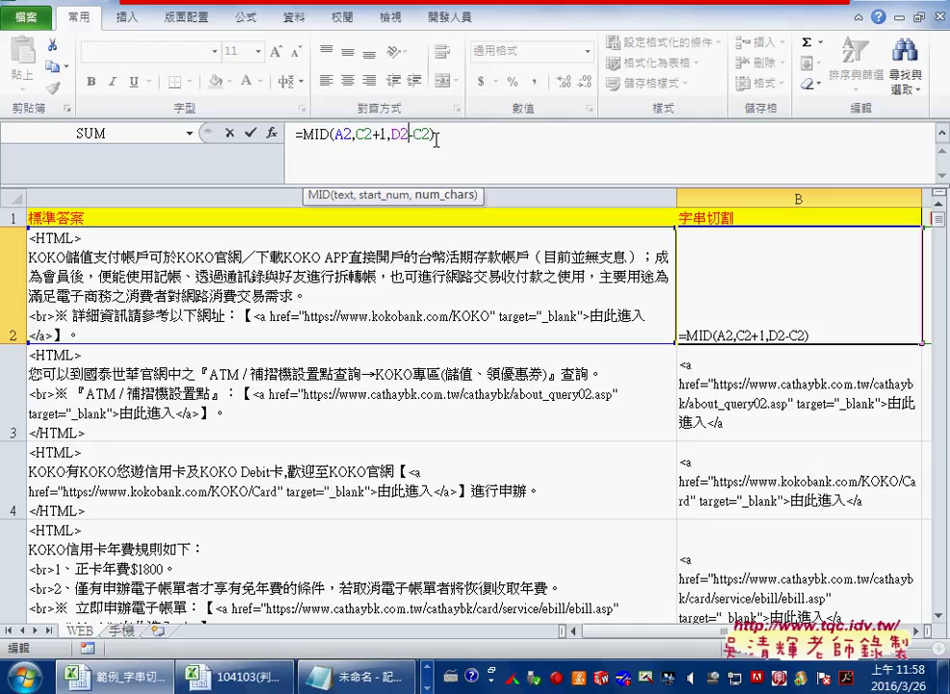
pyautogui.click(250, 133)
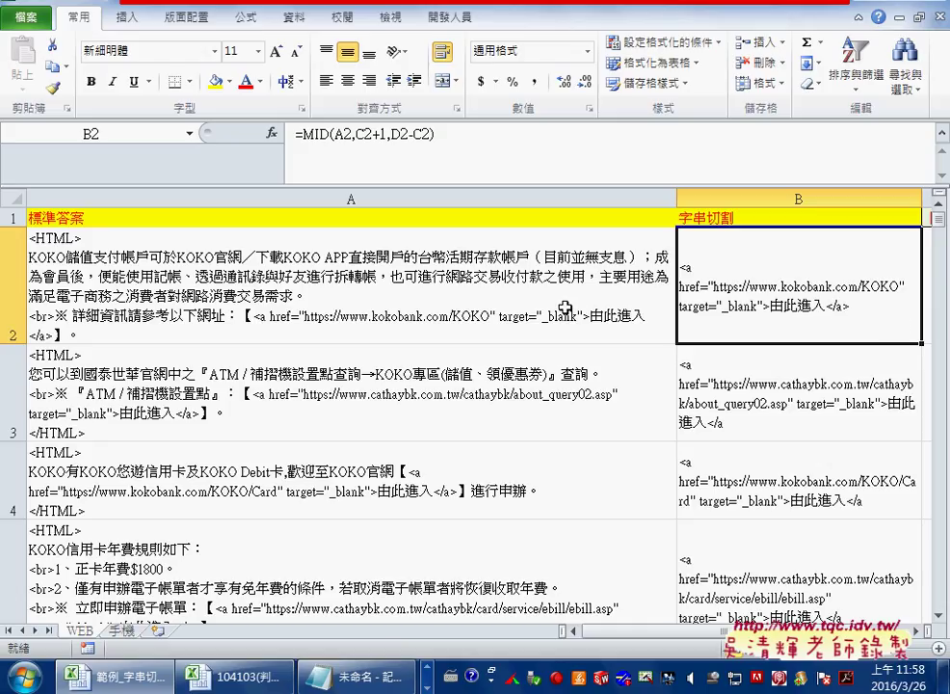
pyautogui.doubleClick(922, 344)
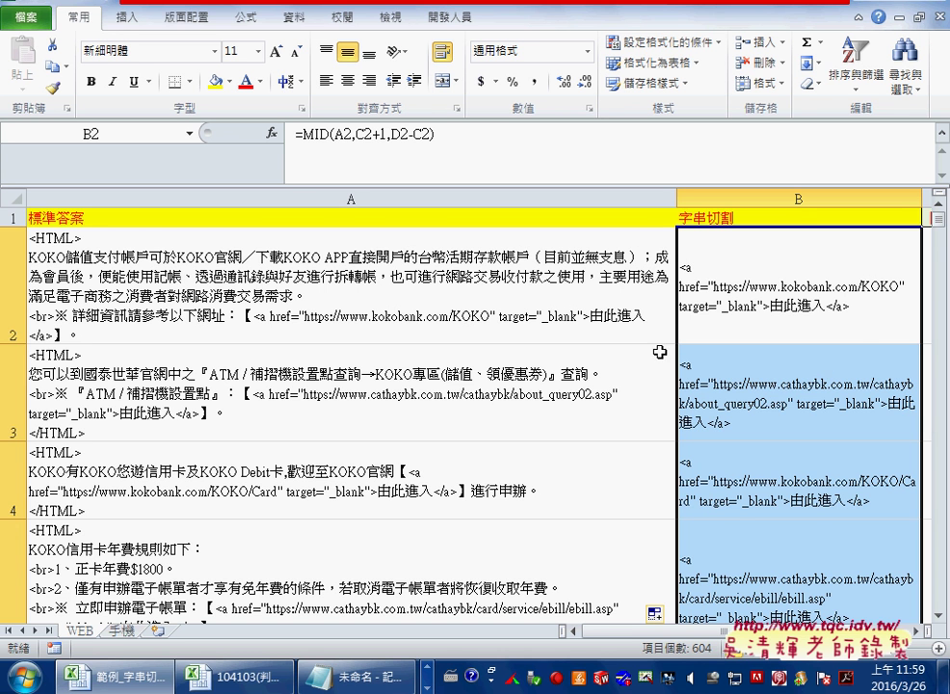
pyautogui.click(444, 315)
pyautogui.click(459, 408)
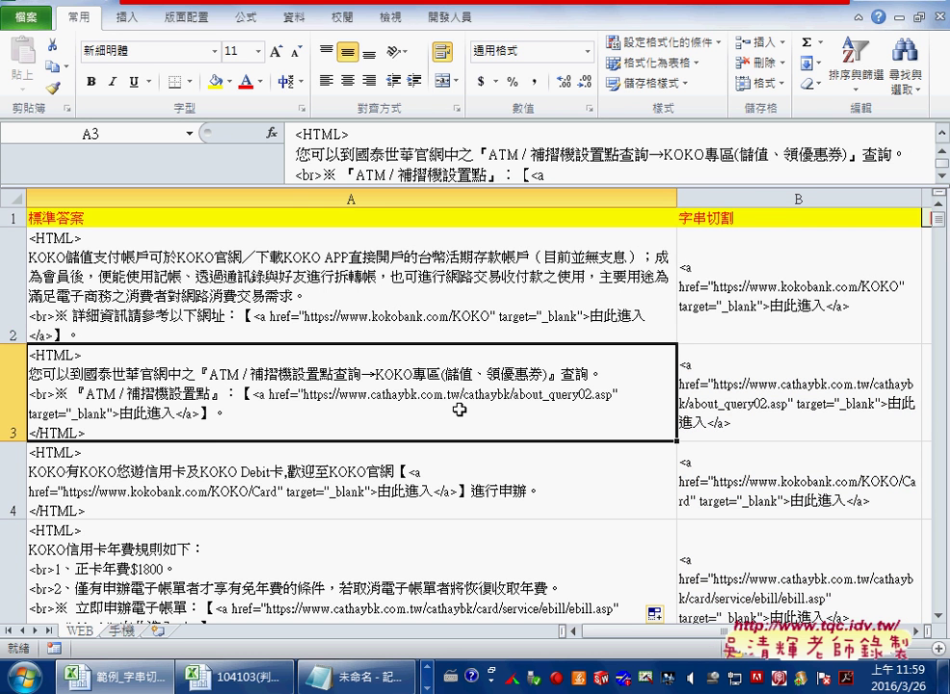
pyautogui.scroll(-1, 459, 407)
pyautogui.click(430, 392)
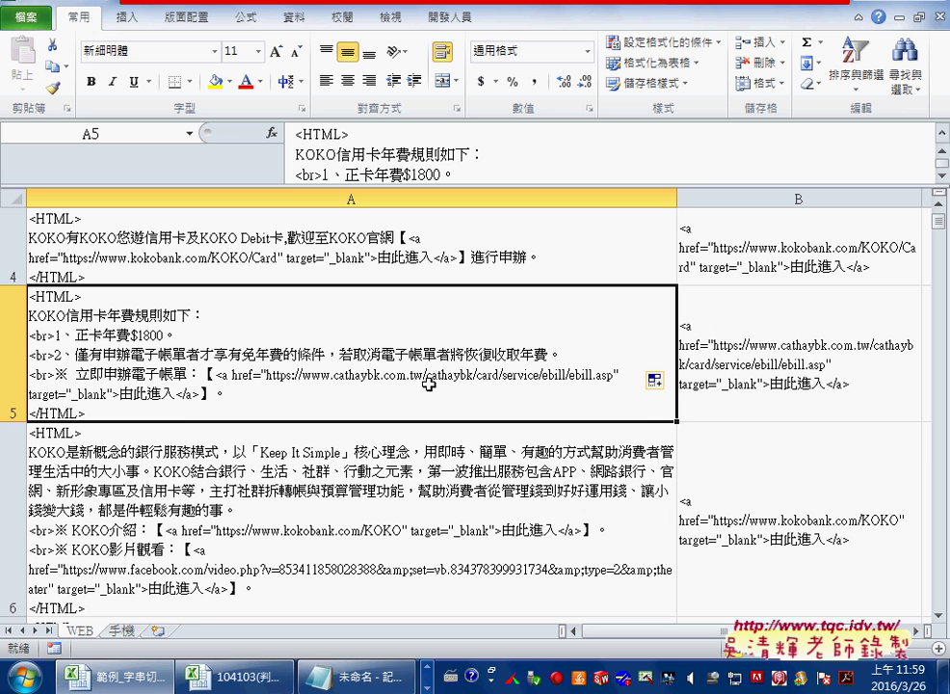
pyautogui.click(444, 500)
pyautogui.scroll(-1, 445, 500)
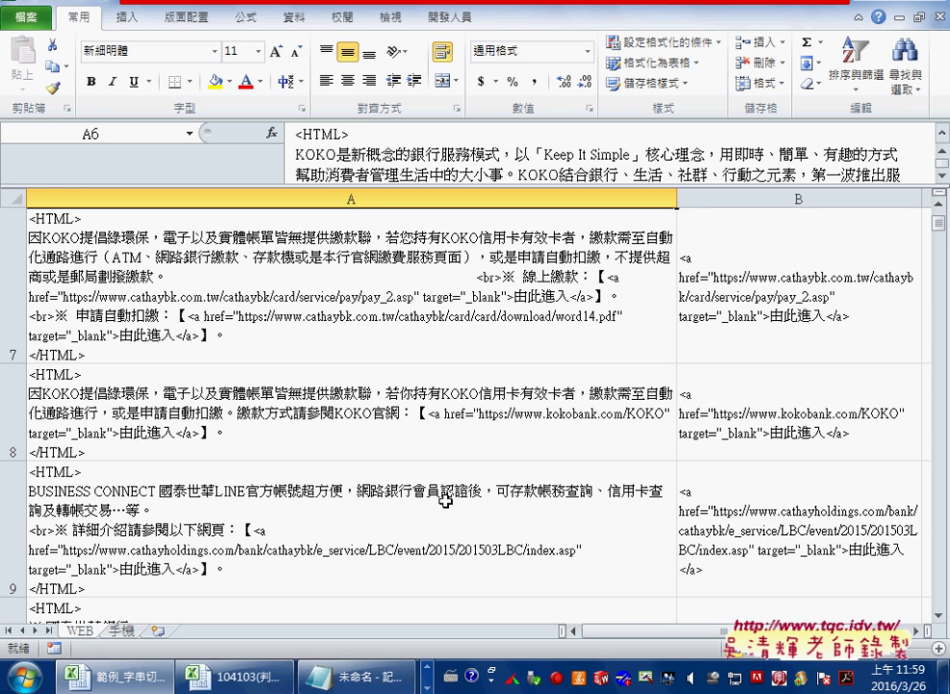
pyautogui.scroll(1, 490, 365)
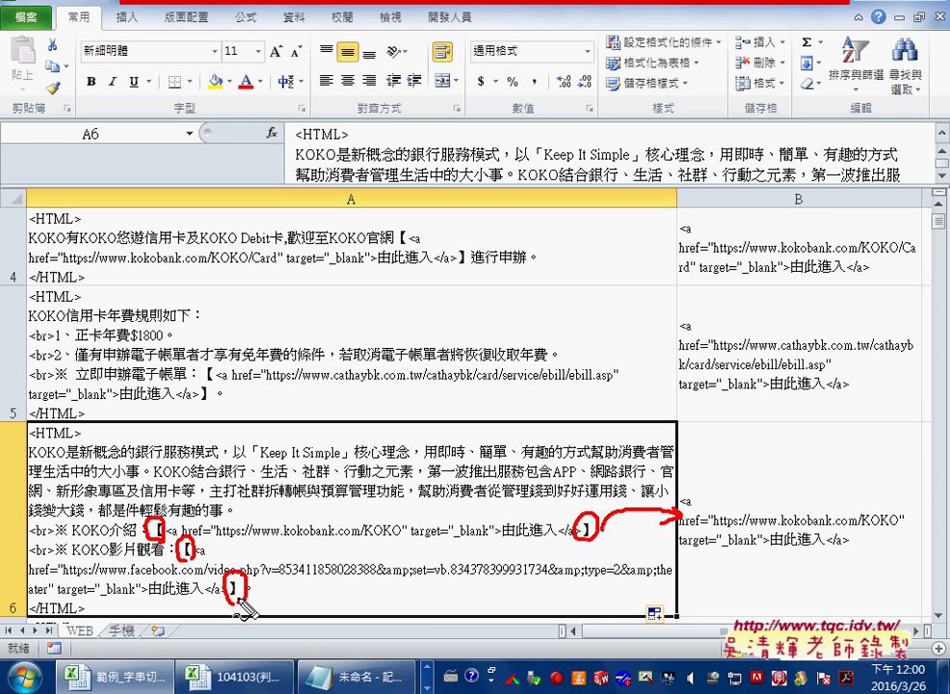
pyautogui.press('Escape')
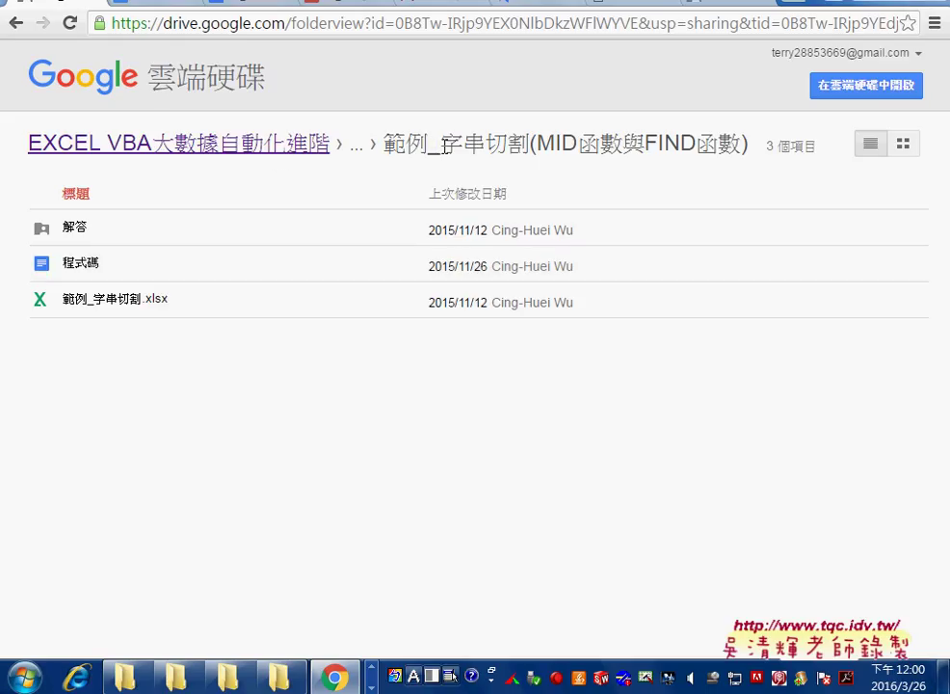
# Preview the 程式碼 document in the Drive folder and open it in Google Docs.
pyautogui.moveTo(441, 145); pyautogui.dragTo(752, 142)
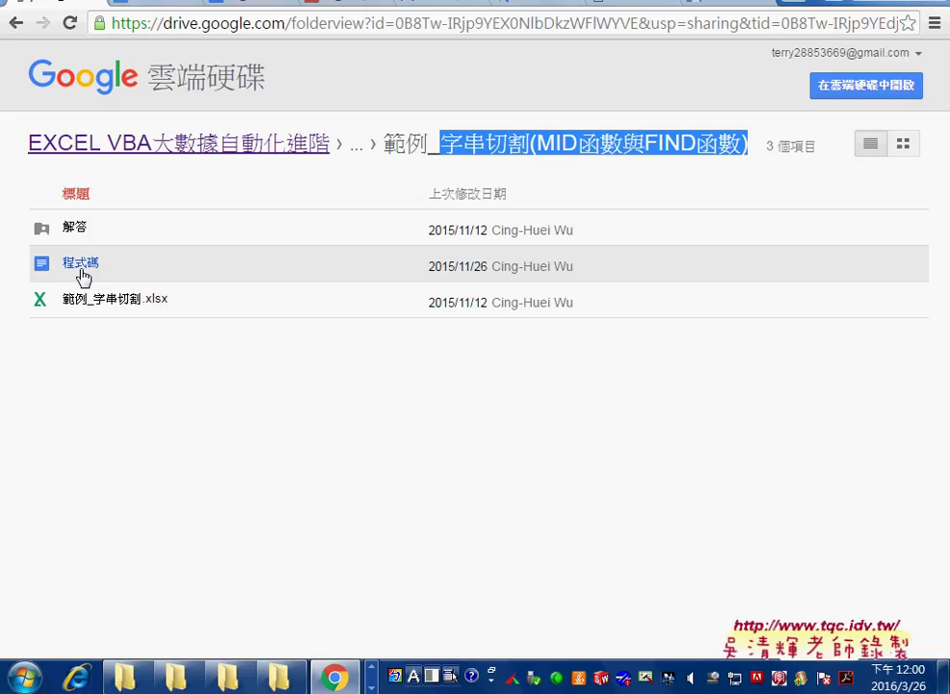
pyautogui.click(84, 265)
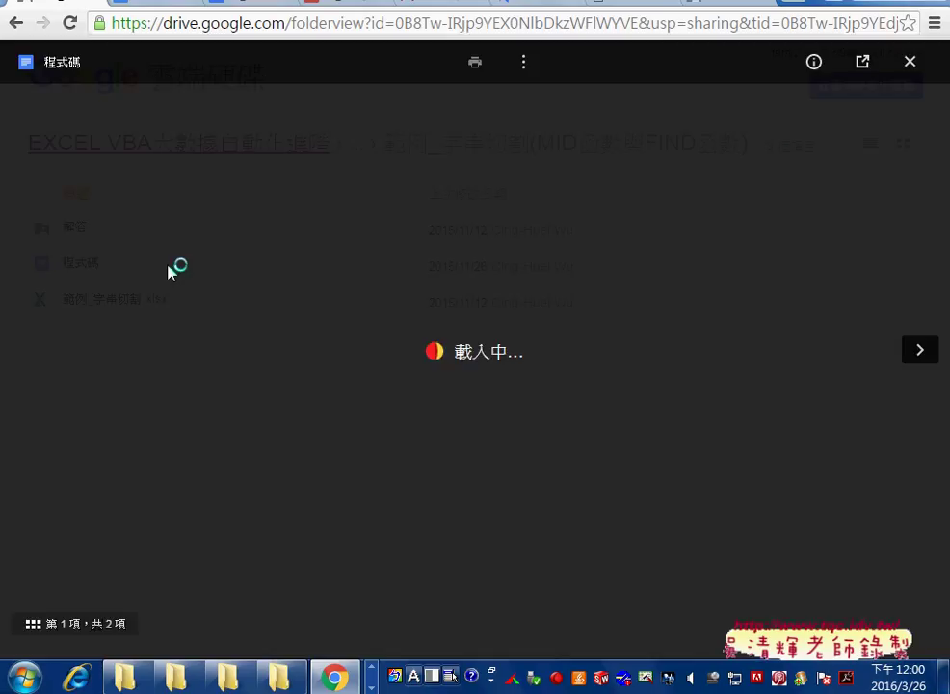
pyautogui.click(862, 62)
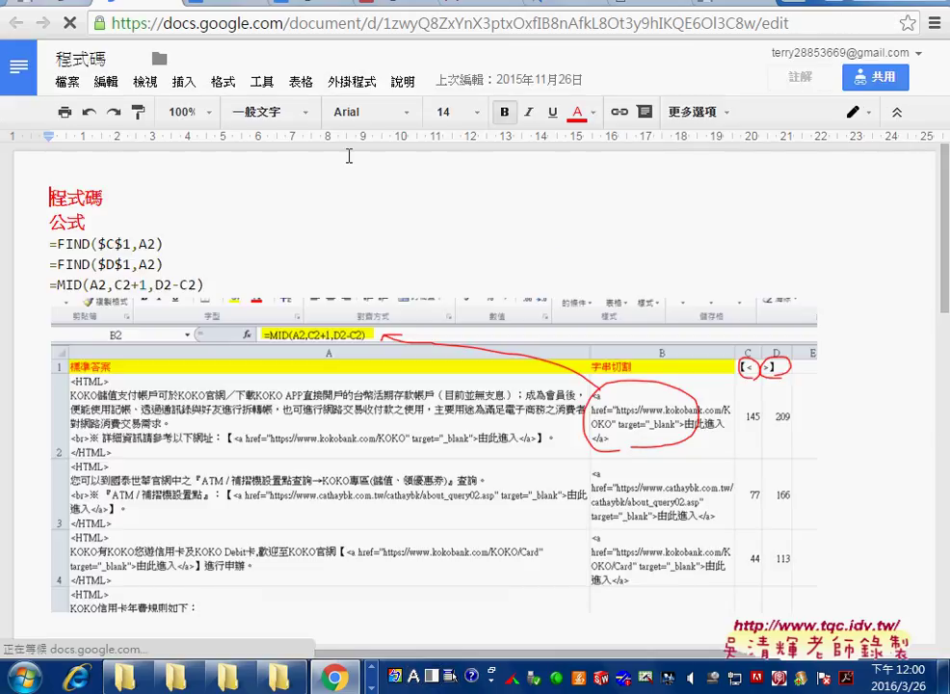
# Scroll down to the VBA section and select the 字串切割_所有超連結 macro code.
pyautogui.scroll(-4, 212, 300)
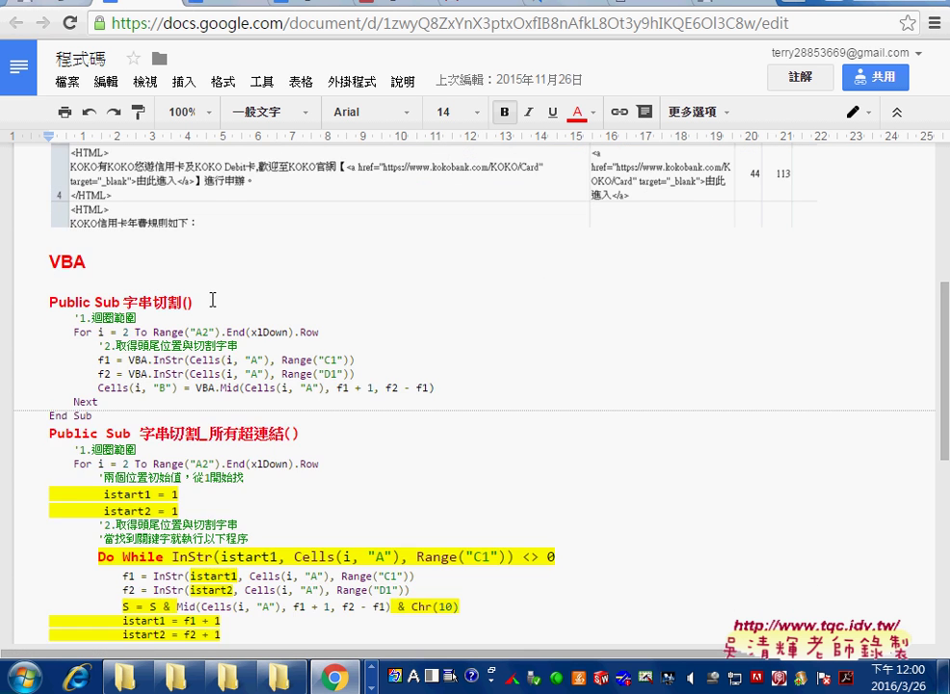
pyautogui.scroll(-1, 212, 300)
pyautogui.moveTo(92, 337)
pyautogui.mouseDown()
pyautogui.moveTo(50, 250)
pyautogui.moveTo(52, 206)
pyautogui.mouseUp()
pyautogui.scroll(-1, 85, 237)
pyautogui.moveTo(91, 559); pyautogui.dragTo(53, 270)
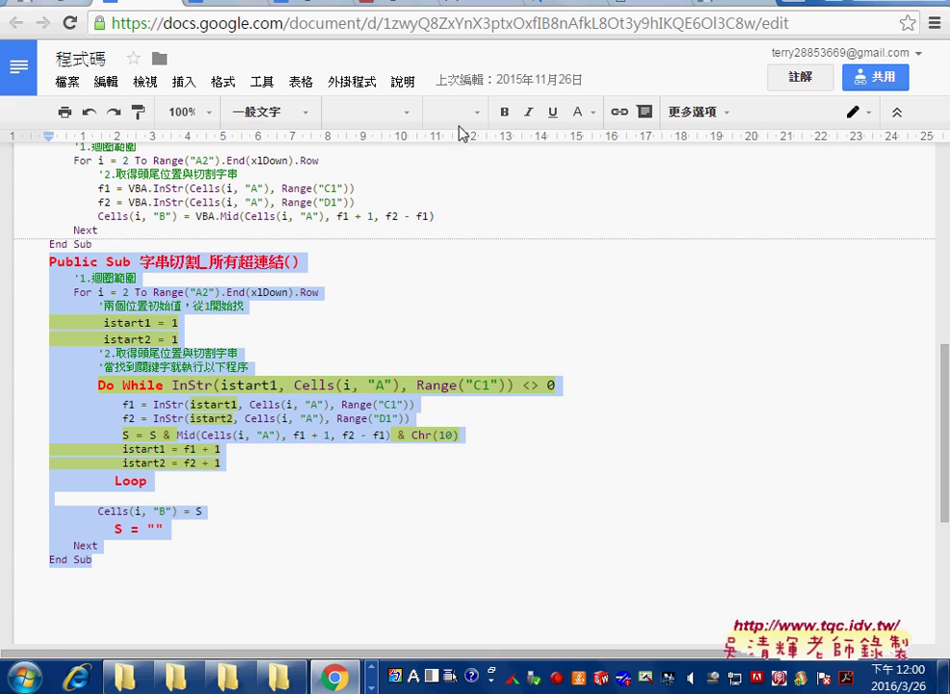
# Switch to the 01_講義_Excel職場函數468招.pdf viewer and scroll to the examples 145–167 contents page.
pyautogui.click(397, 6)
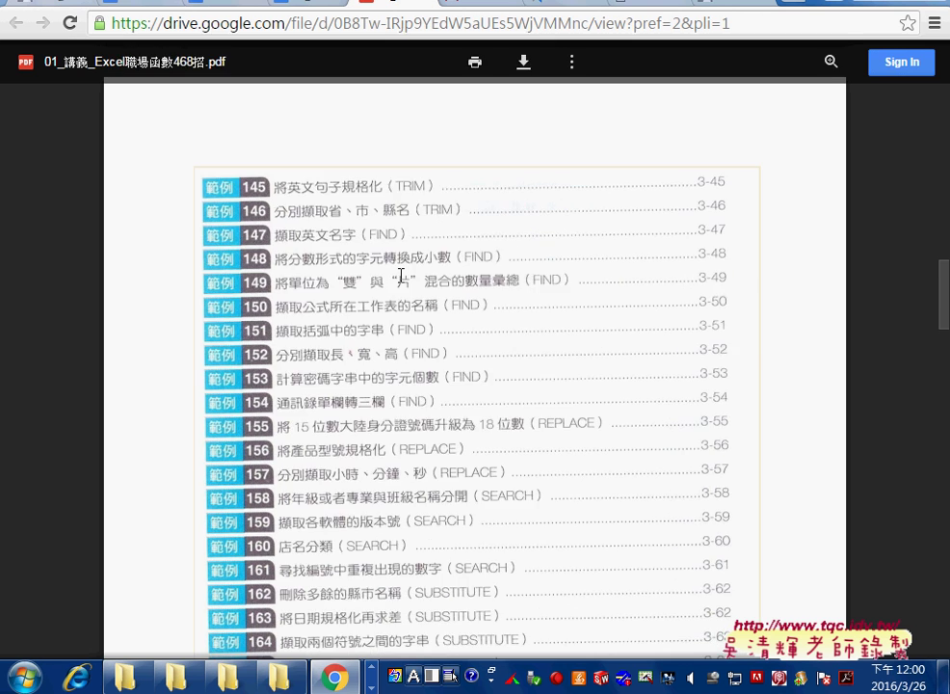
pyautogui.scroll(3, 407, 251)
pyautogui.scroll(2, 403, 270)
pyautogui.scroll(1, 401, 275)
pyautogui.scroll(1, 401, 276)
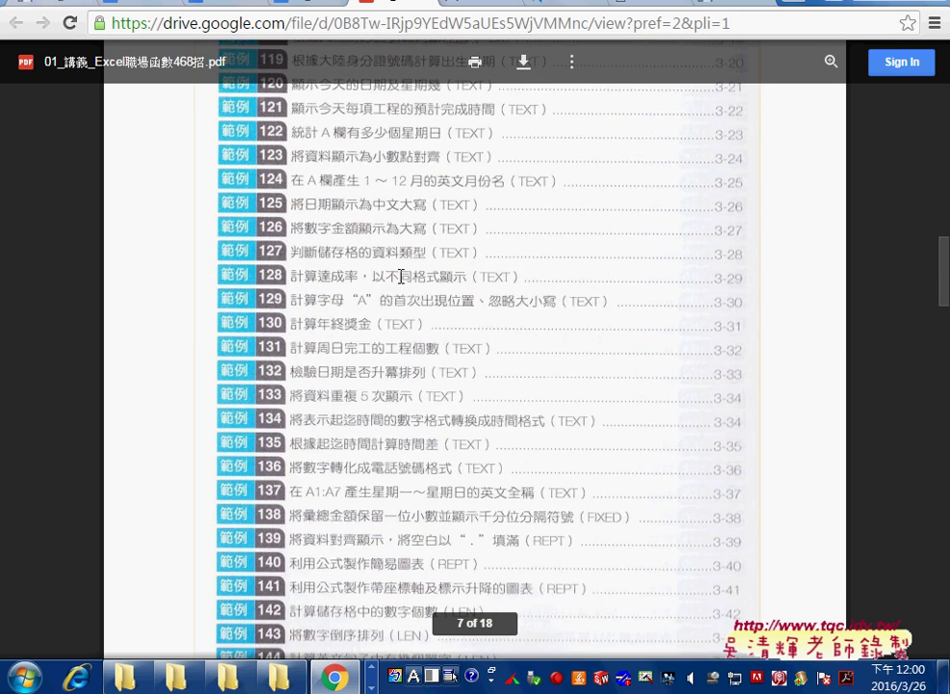
pyautogui.scroll(1, 401, 276)
pyautogui.scroll(-3, 397, 274)
pyautogui.scroll(-4, 403, 283)
pyautogui.scroll(-1, 400, 279)
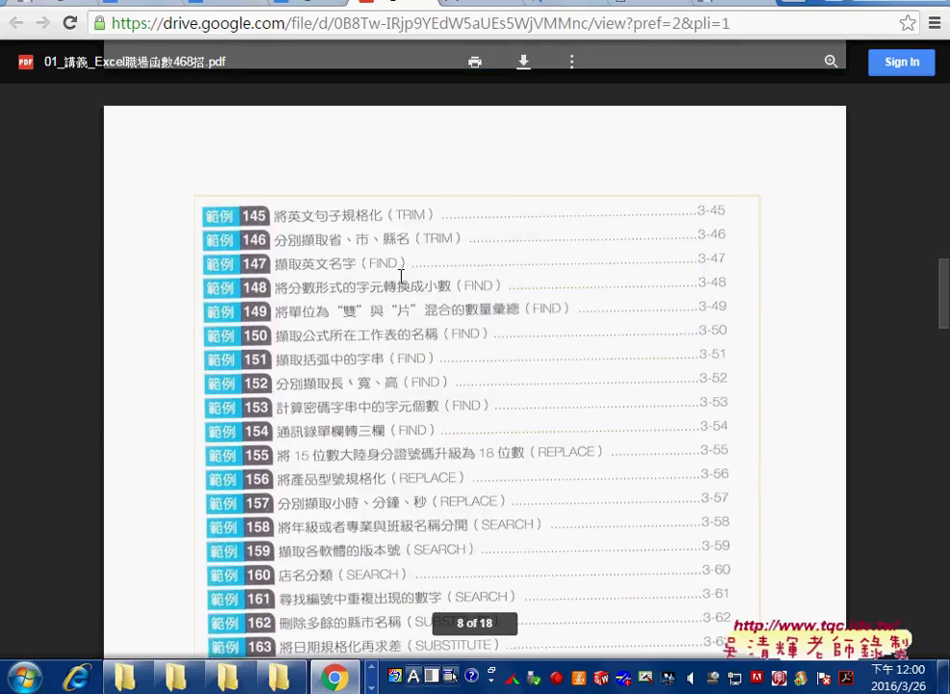
pyautogui.scroll(-1, 398, 274)
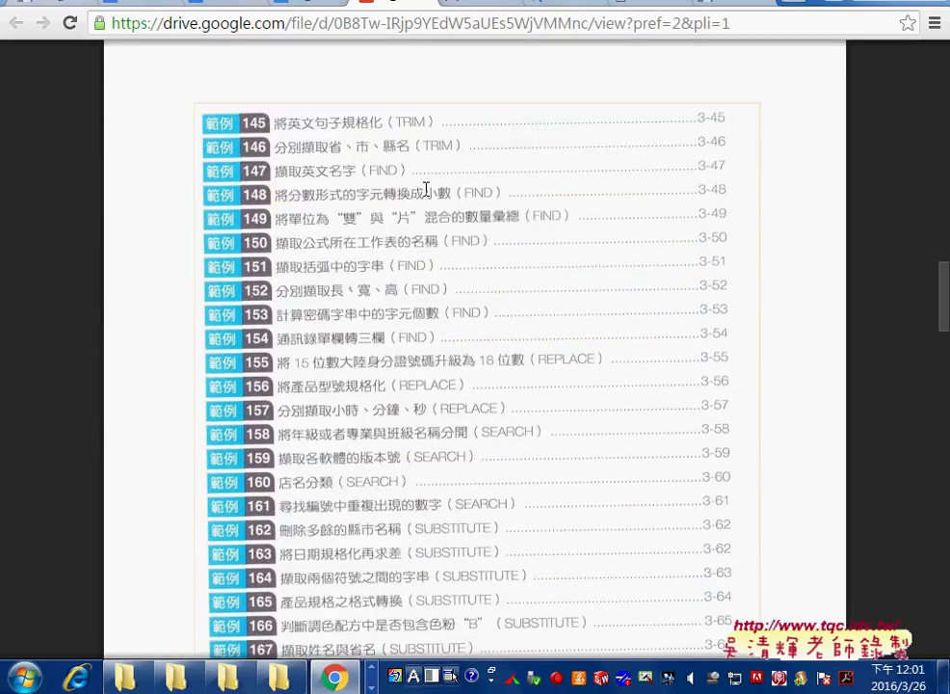